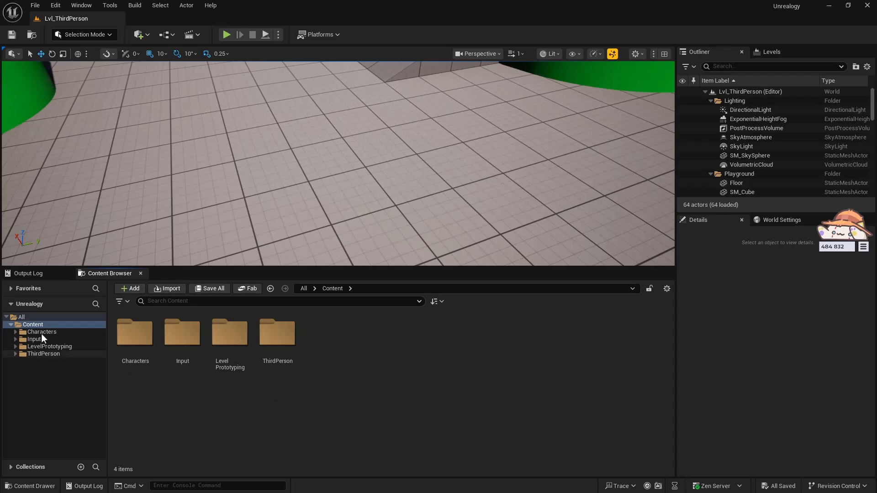
Step: Browse to the Content folder and look through the Characters and Mannequins subfolders in the folder tree
{"action": "left_click", "coordinate": [26, 317]}
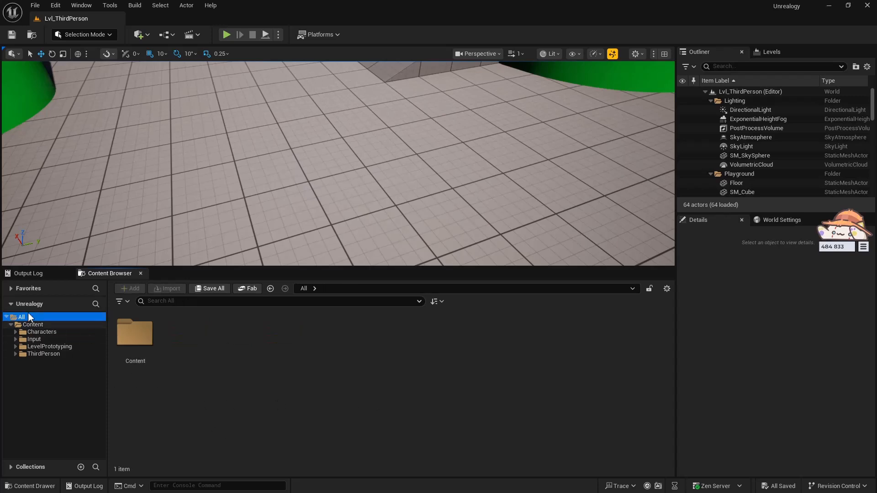
{"action": "double_click", "coordinate": [135, 338]}
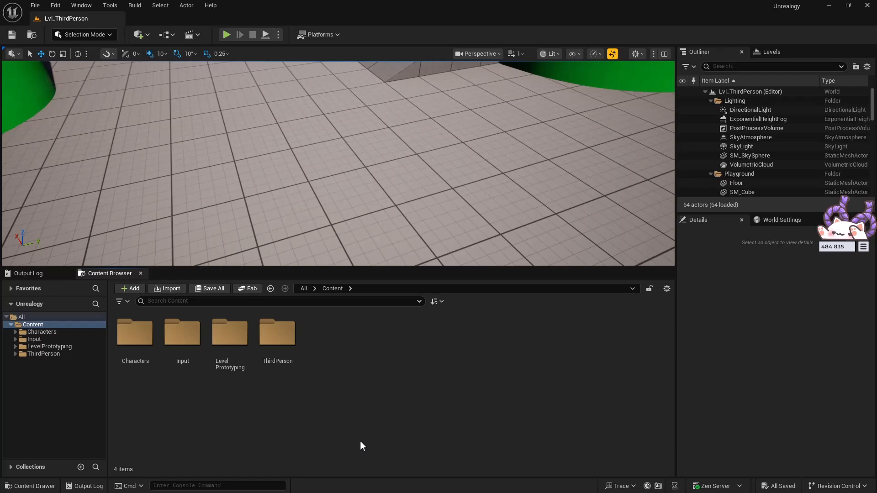
{"action": "left_click", "coordinate": [16, 332]}
{"action": "left_click", "coordinate": [20, 339]}
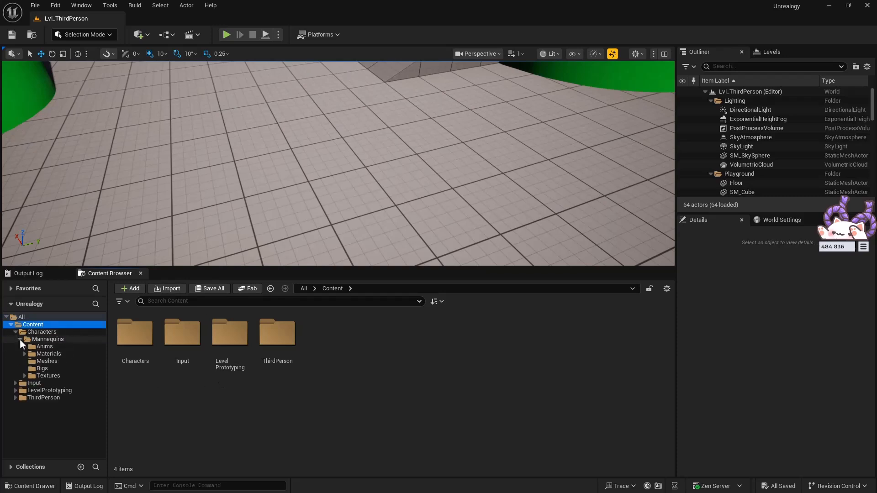
{"action": "left_click", "coordinate": [16, 332]}
{"action": "left_click", "coordinate": [383, 419]}
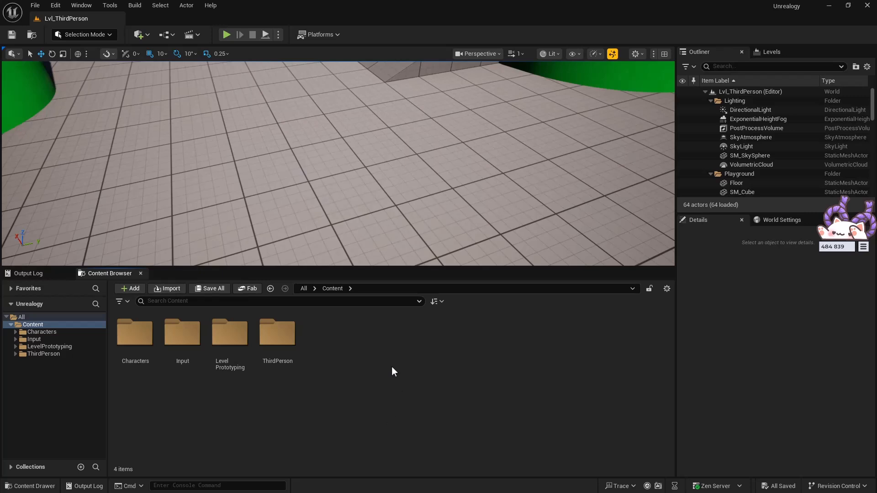
{"action": "right_click", "coordinate": [286, 342]}
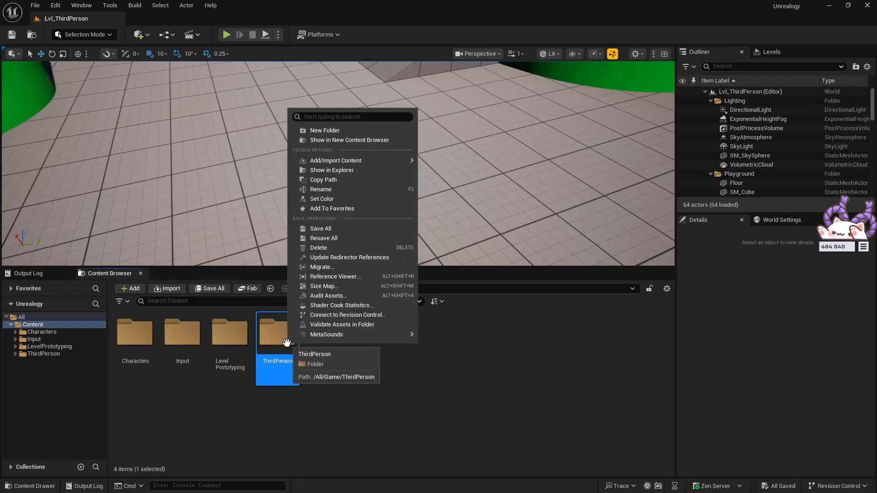
{"action": "left_click", "coordinate": [345, 200]}
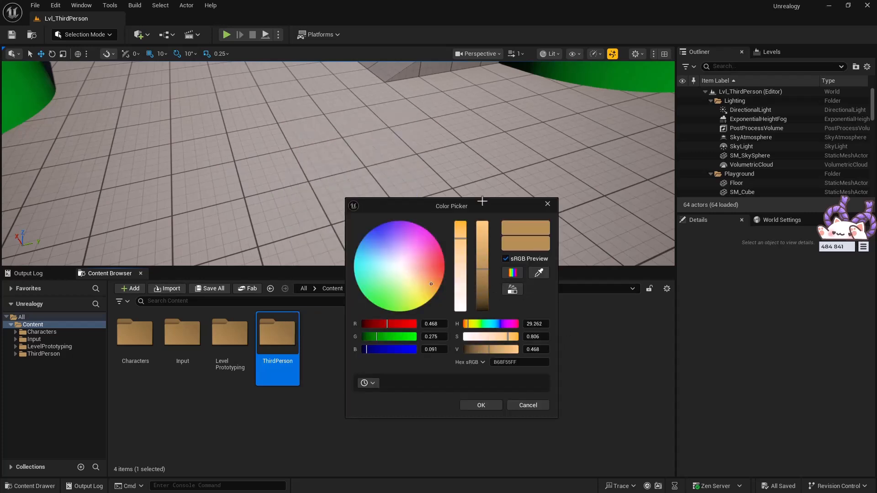
{"action": "left_click_drag", "start_coordinate": [484, 208], "coordinate": [549, 181]}
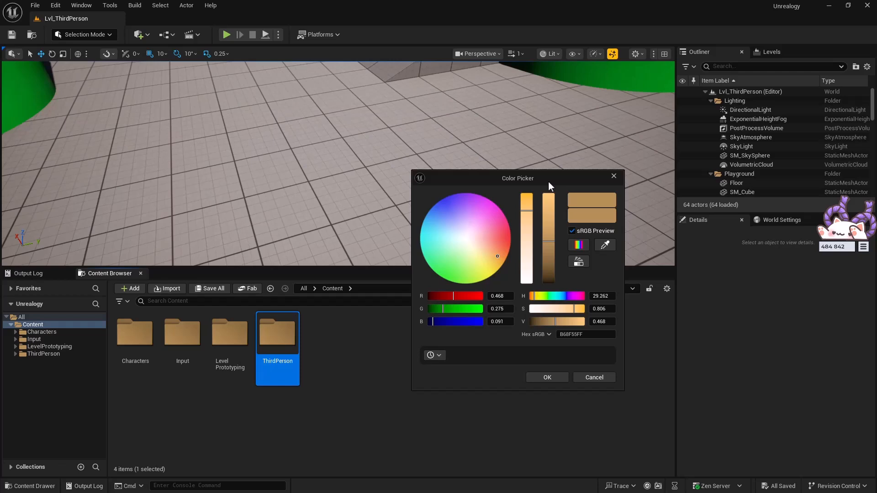
{"action": "left_click_drag", "start_coordinate": [485, 220], "coordinate": [486, 204]}
{"action": "mouse_move", "coordinate": [548, 216]}
{"action": "left_mouse_down"}
{"action": "mouse_move", "coordinate": [548, 192]}
{"action": "mouse_move", "coordinate": [527, 200]}
{"action": "left_mouse_up"}
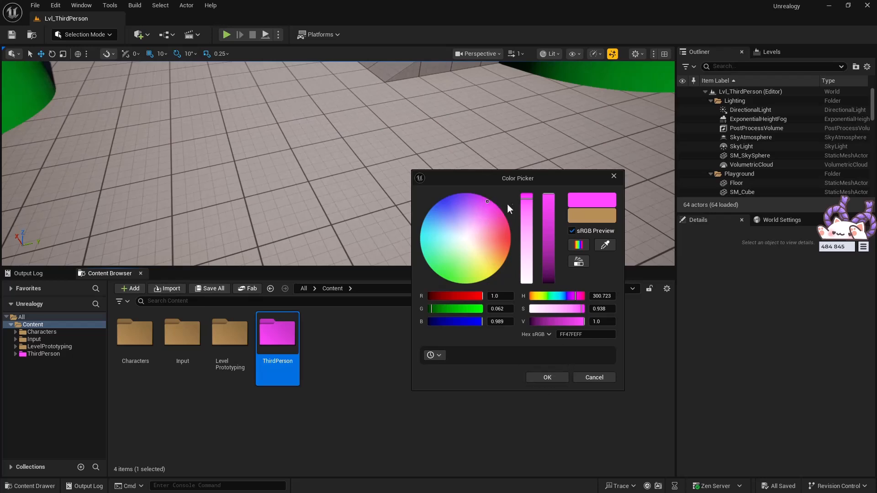
{"action": "left_click", "coordinate": [487, 206]}
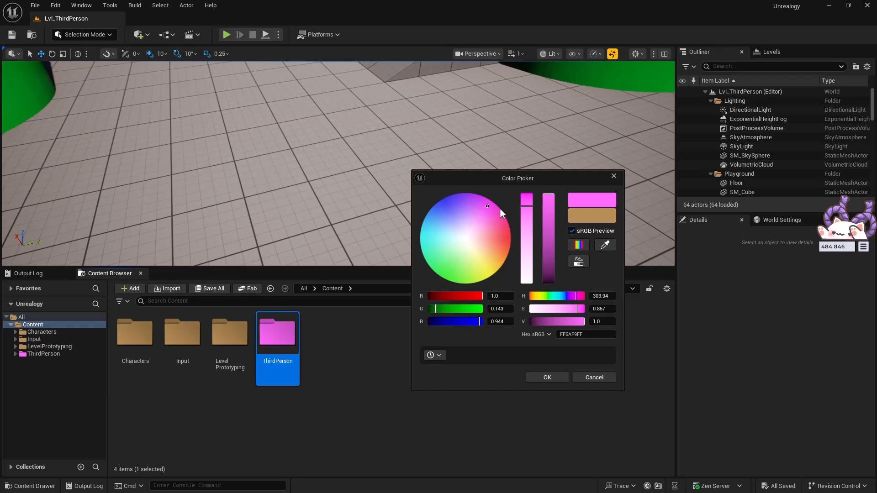
{"action": "mouse_move", "coordinate": [528, 208]}
{"action": "left_mouse_down"}
{"action": "mouse_move", "coordinate": [528, 256]}
{"action": "mouse_move", "coordinate": [528, 198]}
{"action": "mouse_move", "coordinate": [550, 220]}
{"action": "mouse_move", "coordinate": [552, 200]}
{"action": "left_mouse_up"}
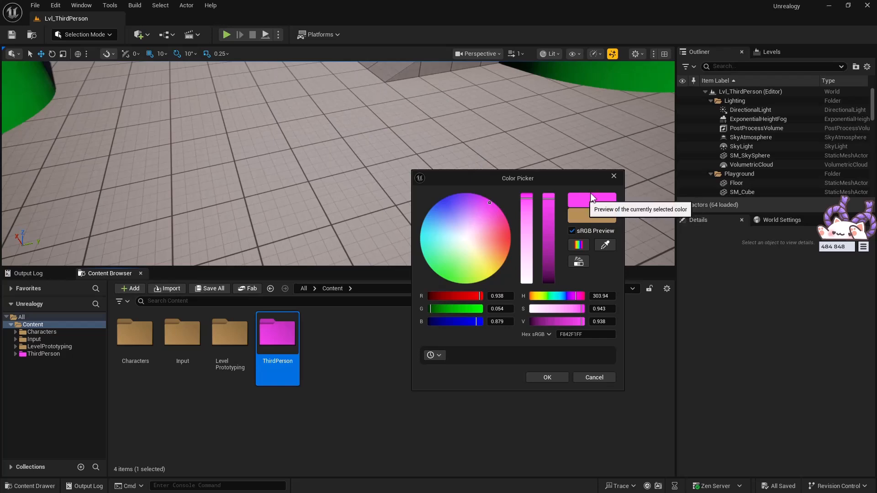
{"action": "left_click", "coordinate": [594, 378]}
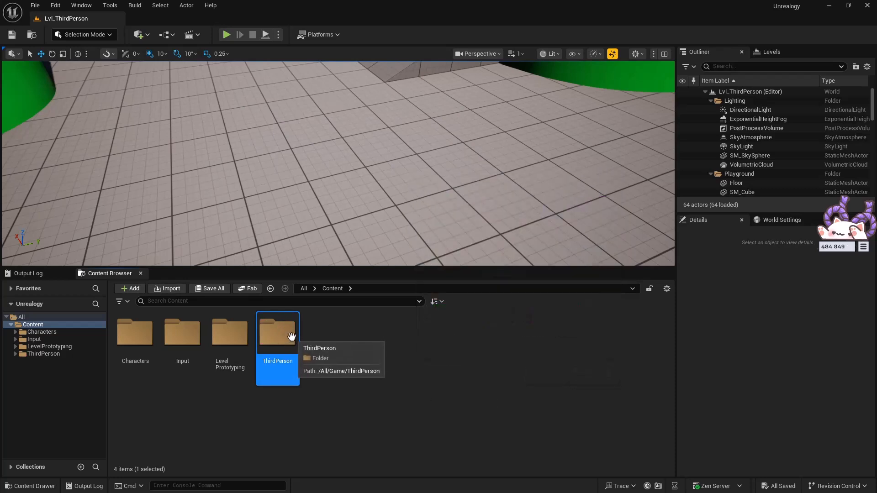
Step: Set the ThirdPerson folder's color to bright magenta, hex sRGB FF53F2FF
{"action": "right_click", "coordinate": [291, 342]}
{"action": "left_click", "coordinate": [331, 196]}
{"action": "left_click_drag", "start_coordinate": [399, 246], "coordinate": [409, 230]}
{"action": "left_click_drag", "start_coordinate": [468, 233], "coordinate": [468, 205]}
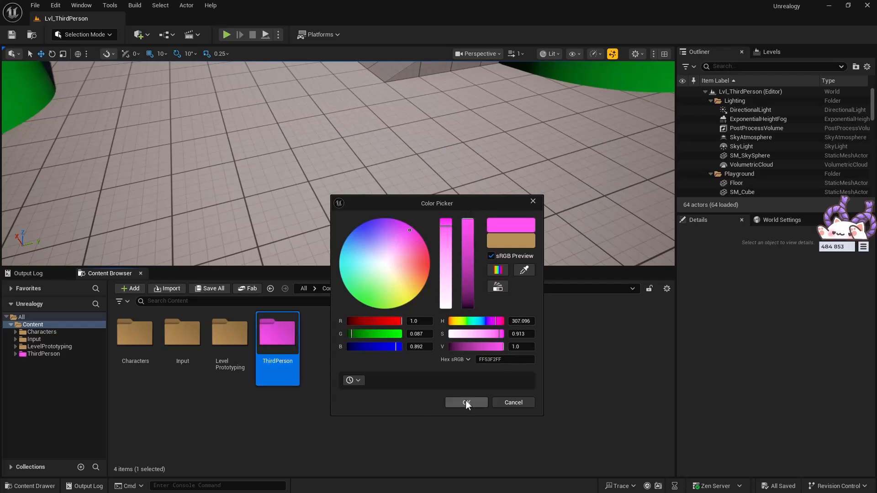
{"action": "left_click", "coordinate": [466, 402]}
{"action": "left_click", "coordinate": [360, 374]}
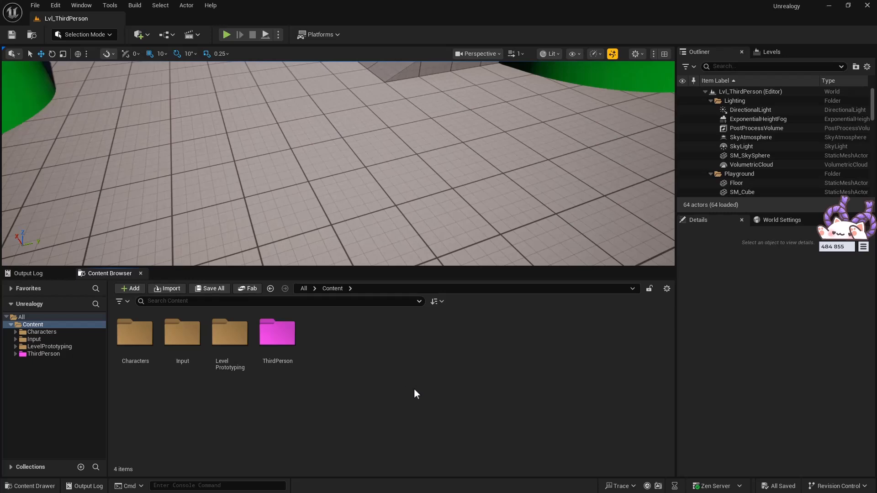
{"action": "right_click", "coordinate": [281, 338]}
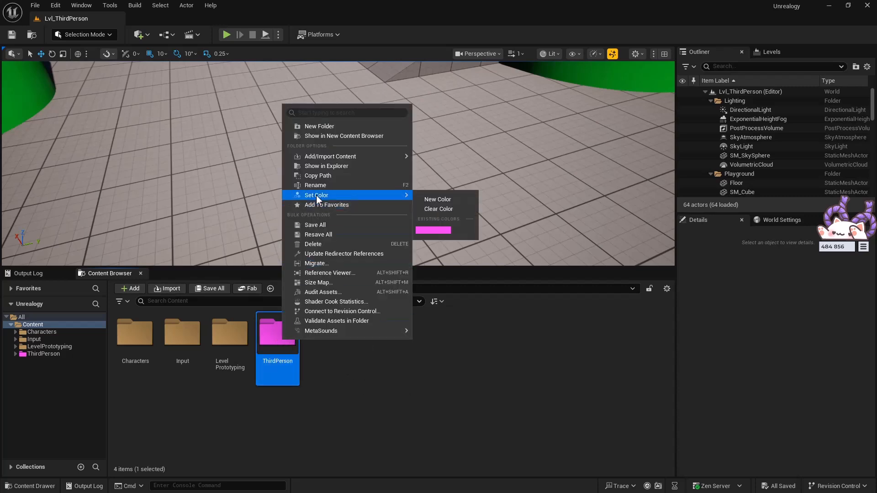
{"action": "mouse_move", "coordinate": [366, 196]}
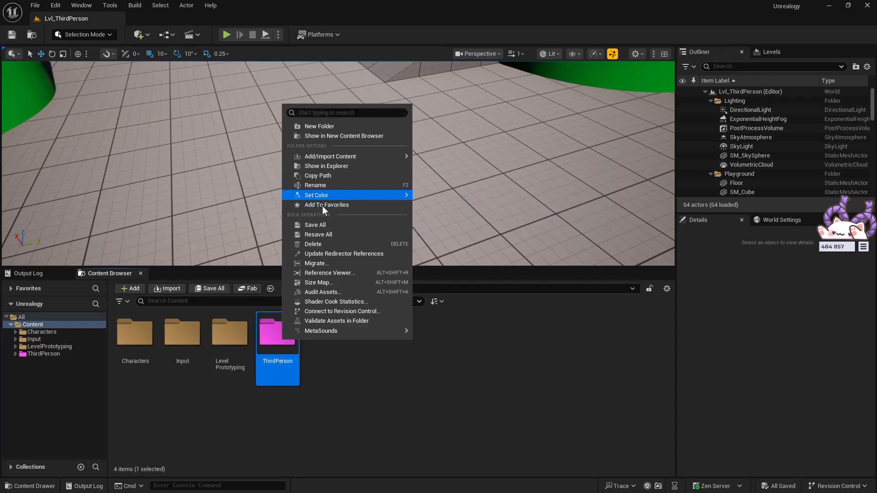
{"action": "left_click", "coordinate": [320, 398]}
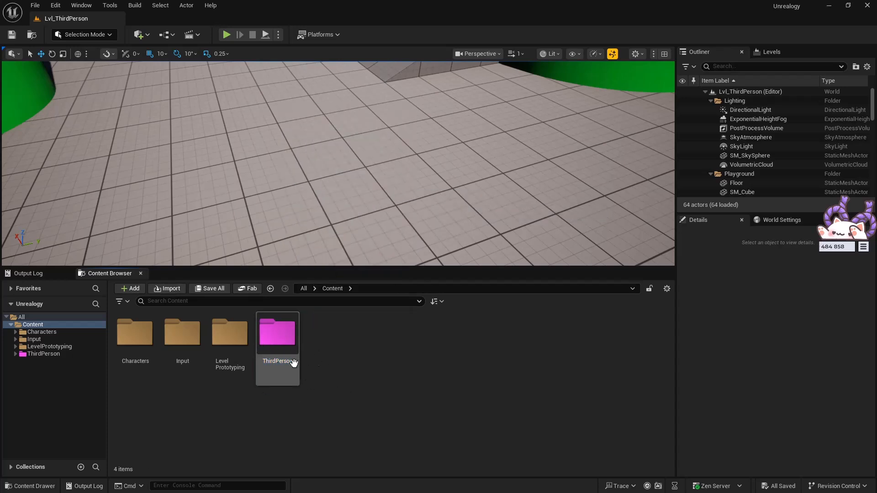
Step: Start a new color for the ThirdPerson folder and rename the saved color theme New Theme as Folder Palette
{"action": "right_click", "coordinate": [284, 341]}
{"action": "mouse_move", "coordinate": [331, 200]}
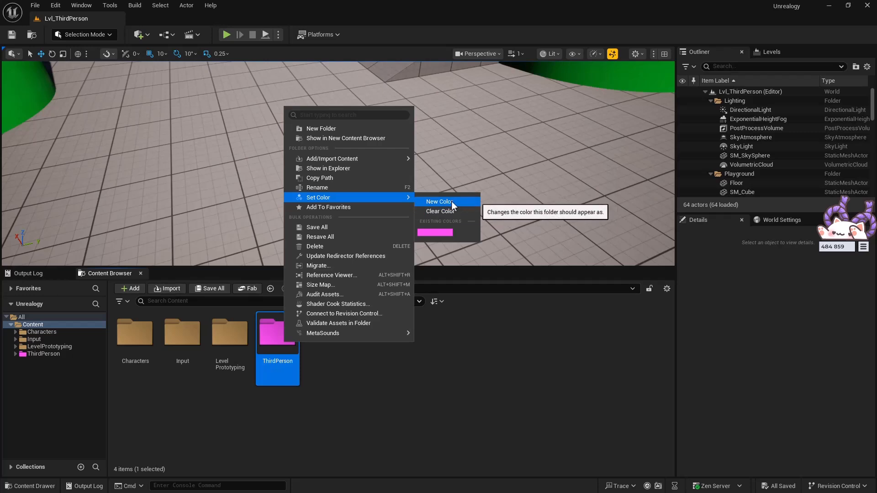
{"action": "left_click", "coordinate": [459, 201]}
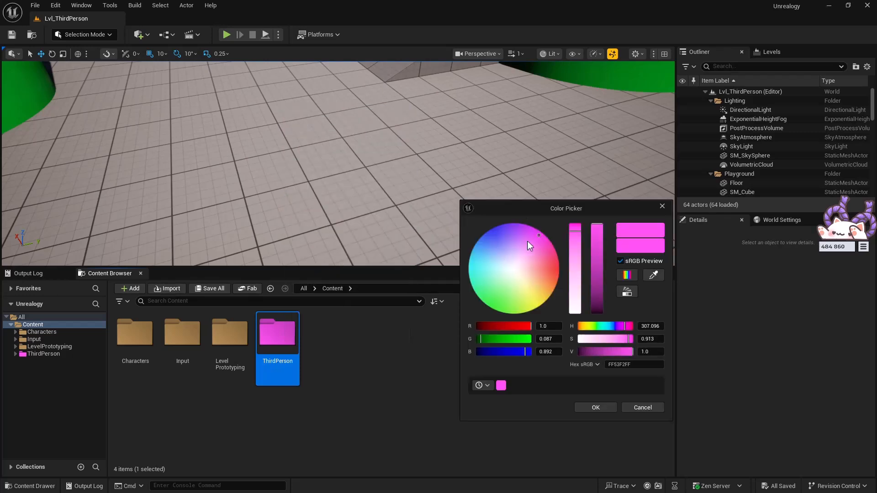
{"action": "left_click_drag", "start_coordinate": [519, 207], "coordinate": [430, 174]}
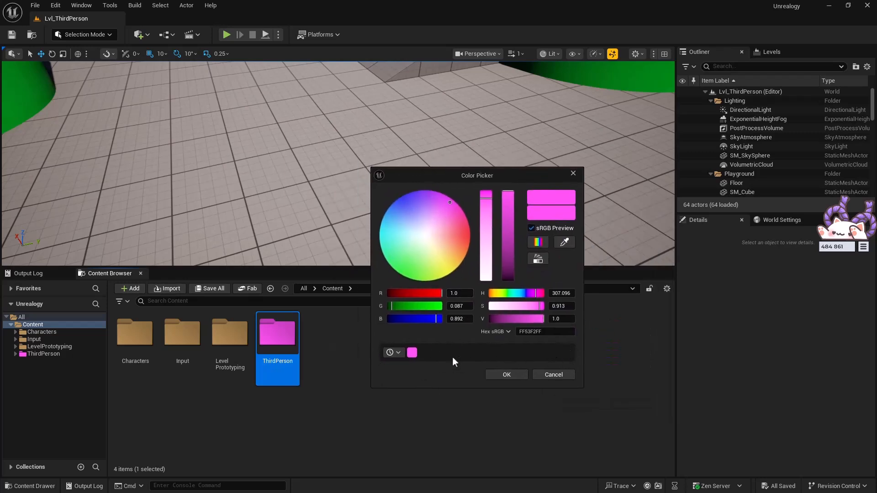
{"action": "left_click", "coordinate": [399, 353]}
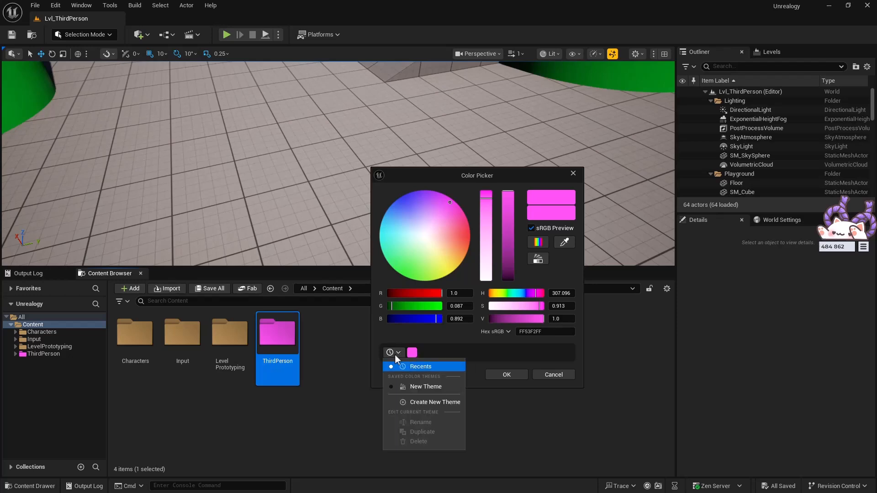
{"action": "left_click", "coordinate": [419, 388]}
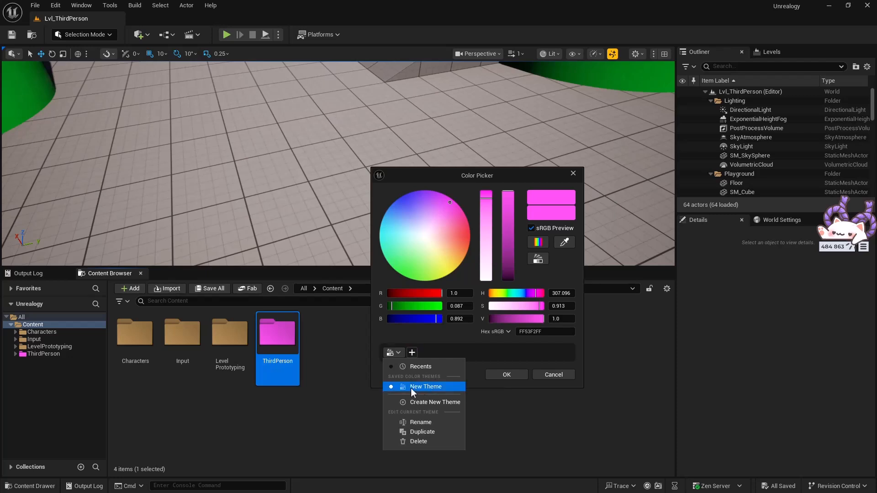
{"action": "left_click", "coordinate": [424, 422]}
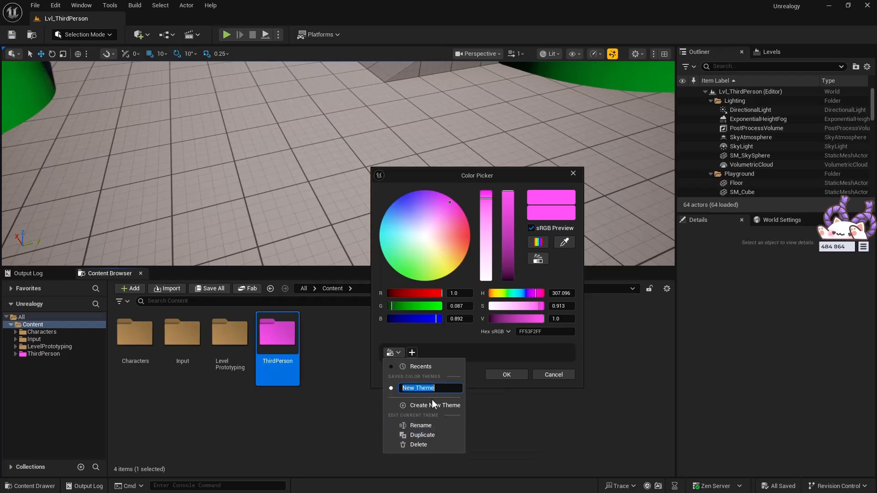
{"action": "type", "text": "Fo"}
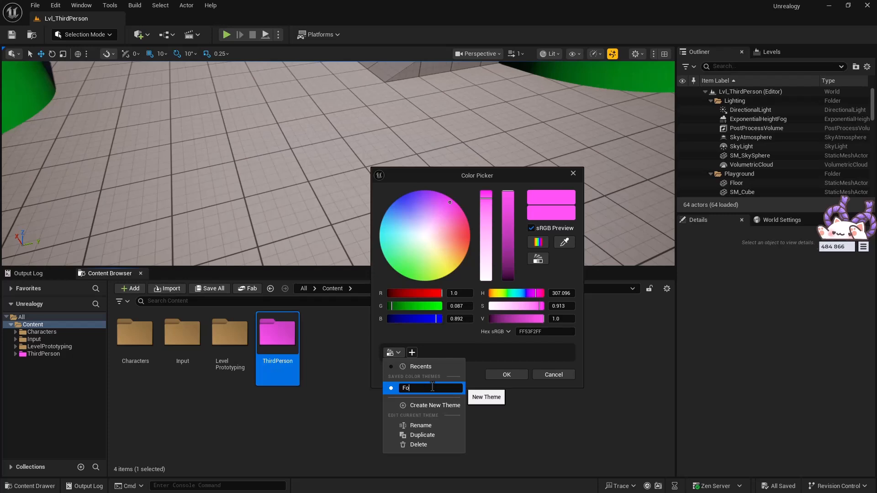
{"action": "type", "text": "lder Palette"}
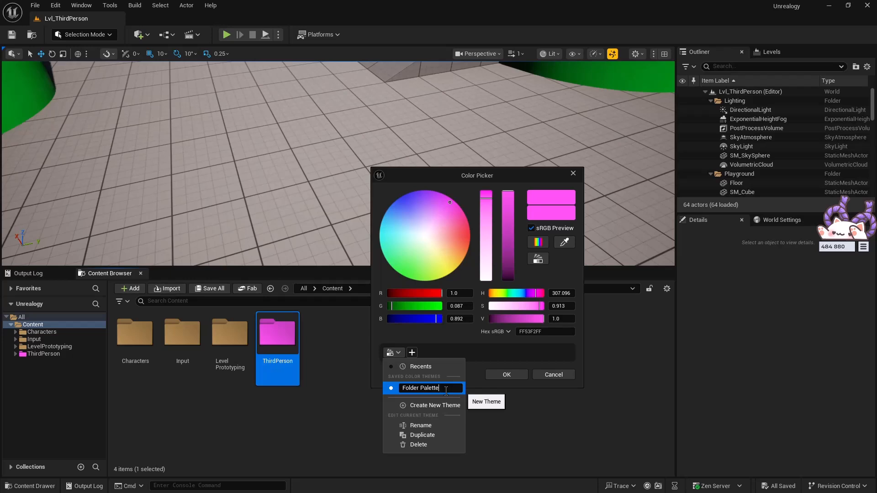
{"action": "key", "text": "Return"}
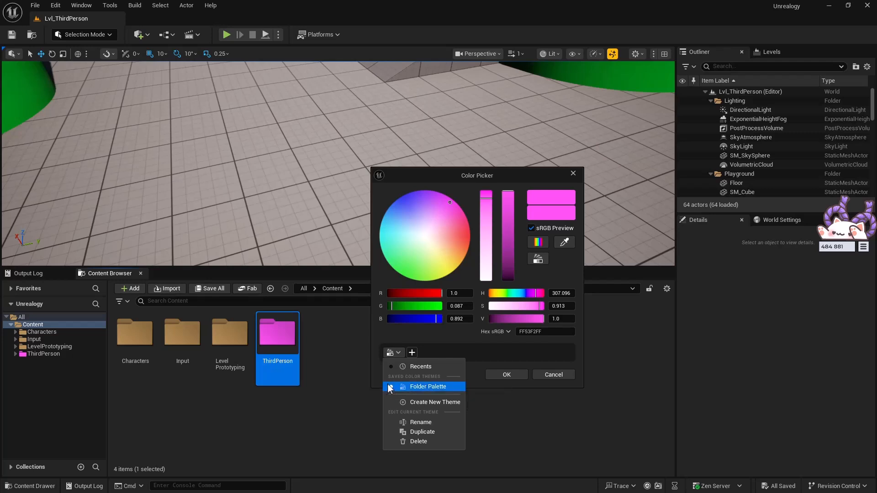
{"action": "left_click", "coordinate": [478, 352]}
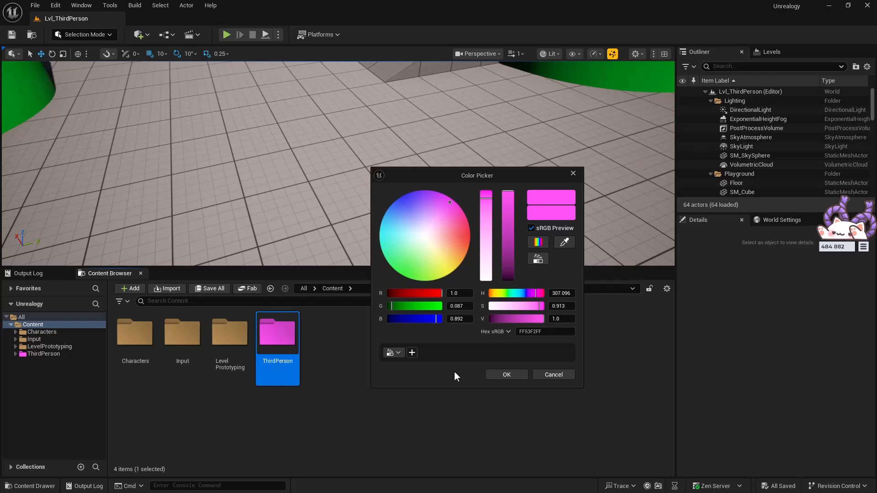
Step: Add magenta FF53F2FF, pink FF73A9FF, blue 75B6FFFF and green 52FF99FF to the Folder Palette theme
{"action": "left_click", "coordinate": [412, 352]}
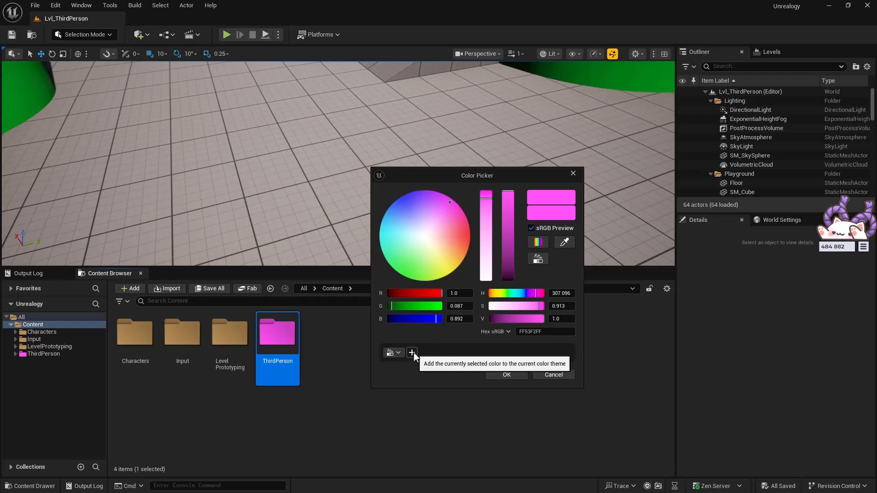
{"action": "mouse_move", "coordinate": [427, 355]}
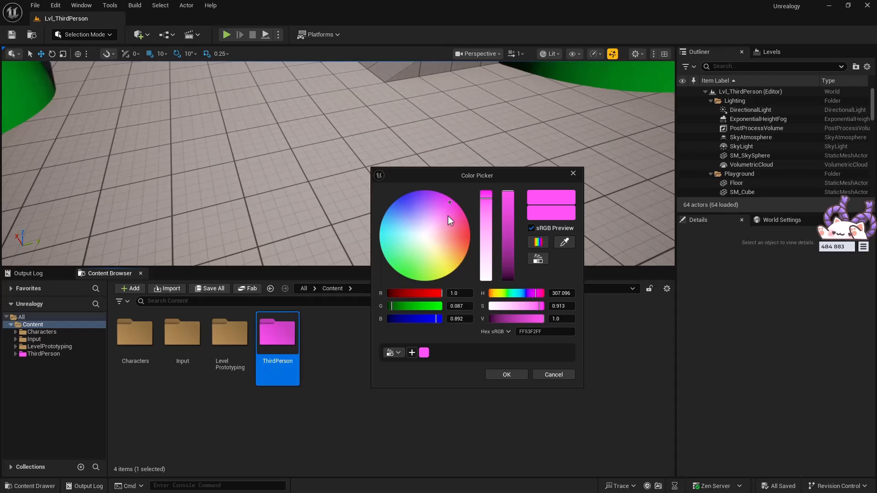
{"action": "left_click_drag", "start_coordinate": [453, 215], "coordinate": [463, 225]}
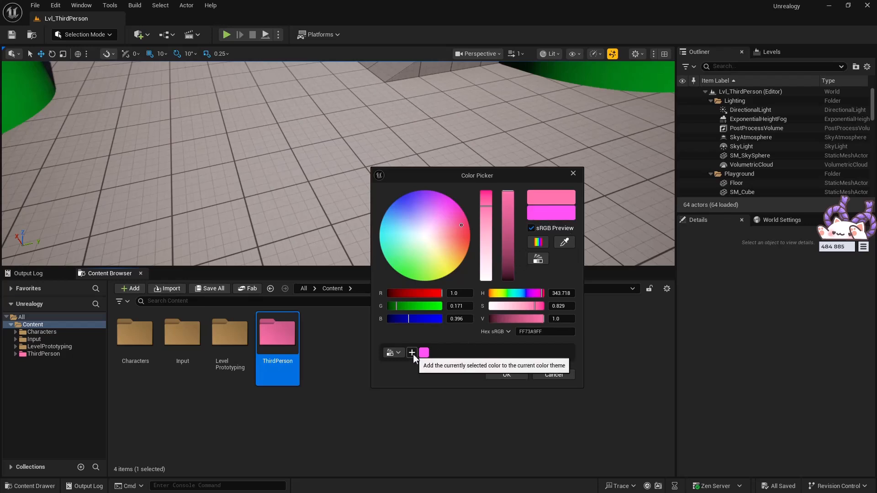
{"action": "left_click", "coordinate": [562, 197]}
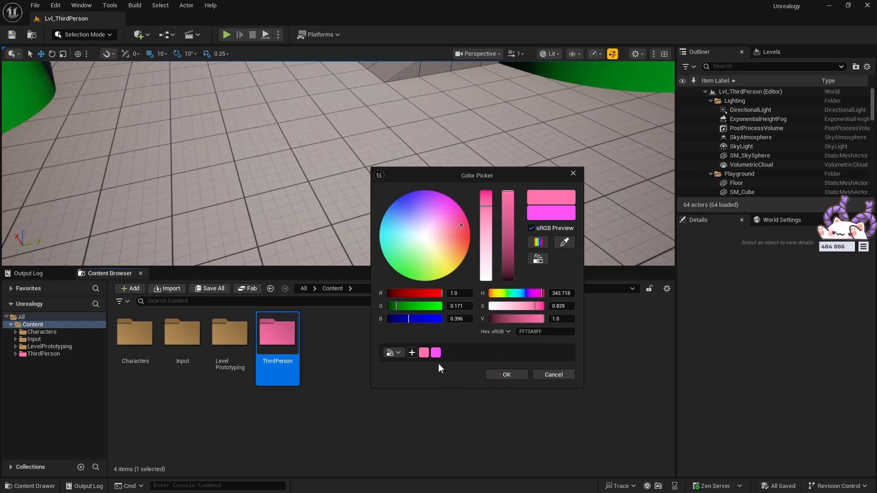
{"action": "left_click_drag", "start_coordinate": [454, 218], "coordinate": [395, 212]}
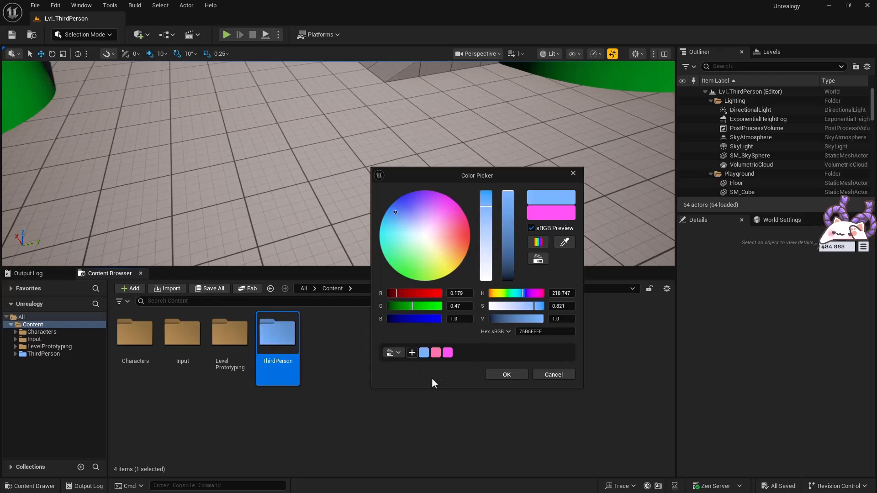
{"action": "left_click_drag", "start_coordinate": [398, 243], "coordinate": [396, 265]}
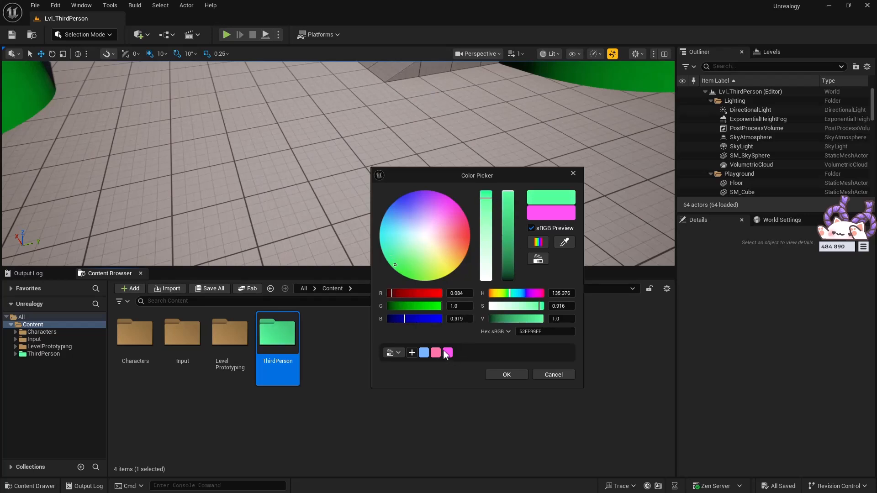
{"action": "left_click", "coordinate": [402, 352]}
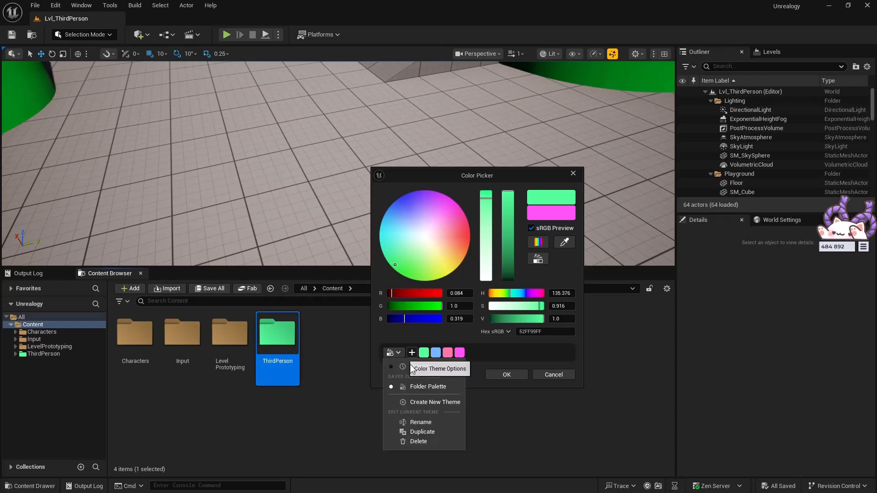
{"action": "left_click", "coordinate": [483, 361]}
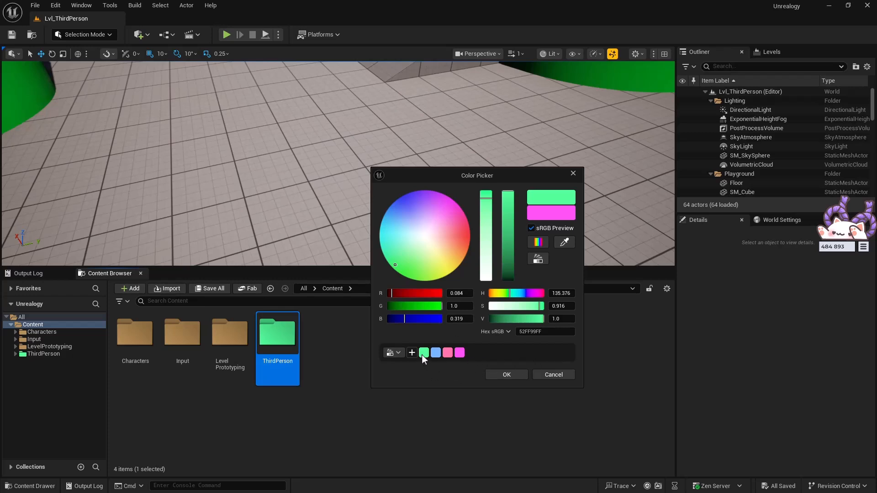
Step: Label the Folder Palette's green swatch as Character and its blue swatch as Input
{"action": "mouse_move", "coordinate": [424, 354]}
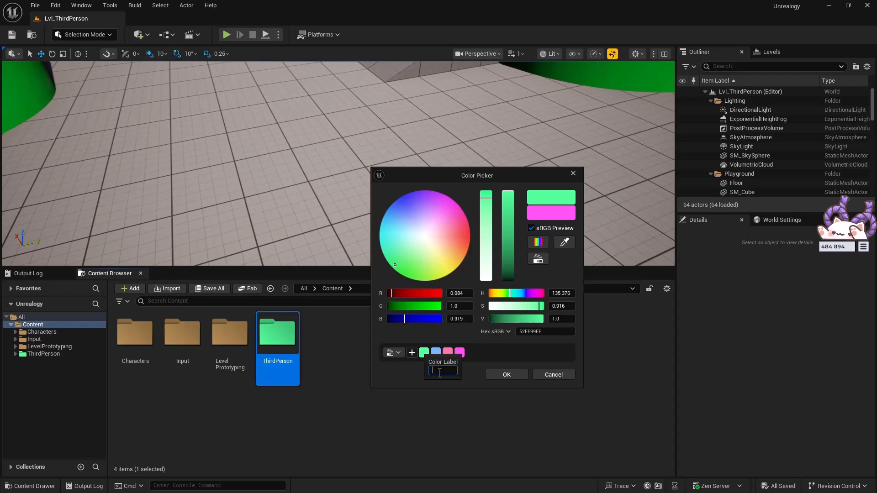
{"action": "type", "text": "Character"}
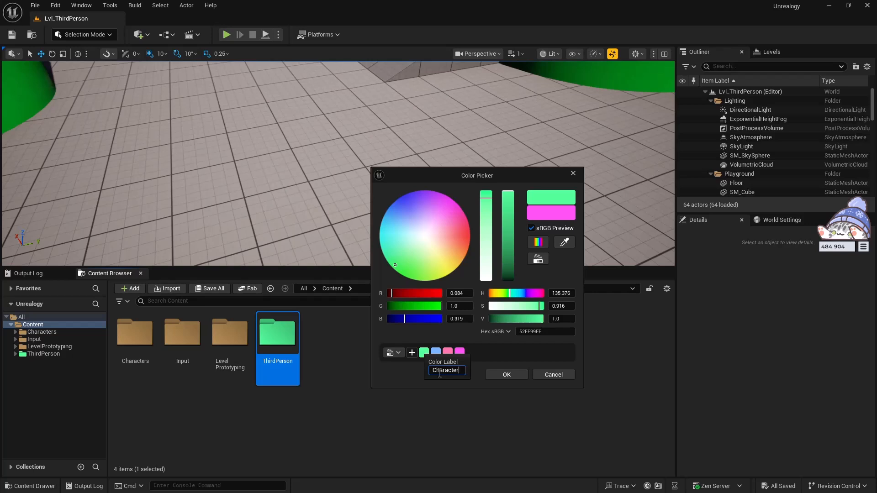
{"action": "key", "text": "Return"}
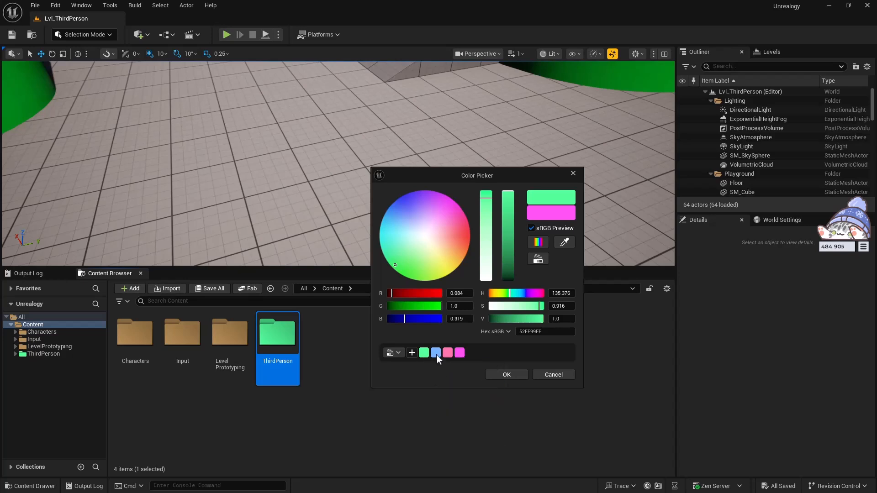
{"action": "right_click", "coordinate": [436, 355]}
{"action": "type", "text": "Input"}
{"action": "key", "text": "Return"}
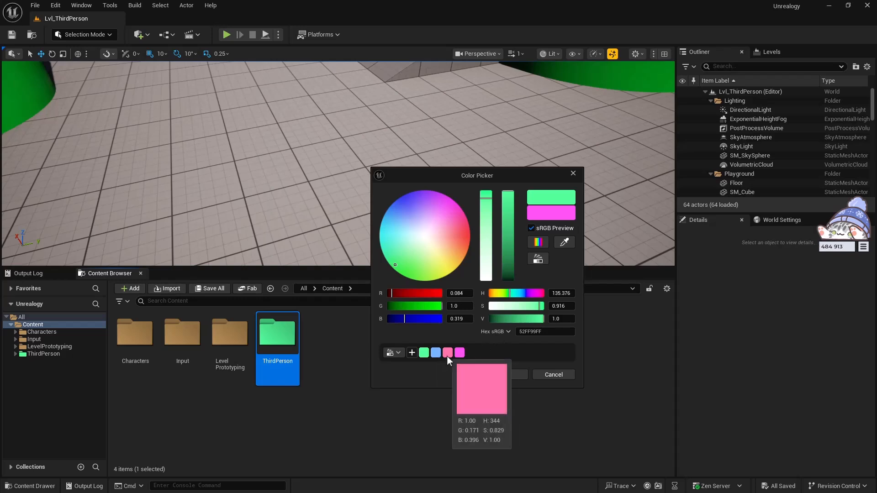
Step: Label the Folder Palette's pink swatch as Level and its magenta swatch as Blueprint
{"action": "right_click", "coordinate": [447, 353]}
{"action": "type", "text": "Level"}
{"action": "key", "text": "Return"}
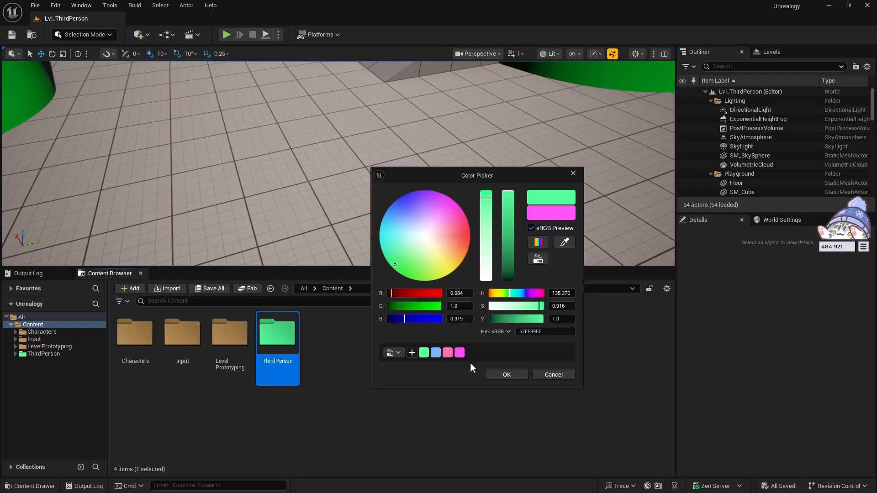
{"action": "right_click", "coordinate": [460, 353]}
{"action": "type", "text": "Blueprint"}
{"action": "key", "text": "Return"}
Step: Keep Folder Palette as the active color theme and accept the green color for the ThirdPerson folder
{"action": "left_click", "coordinate": [394, 353]}
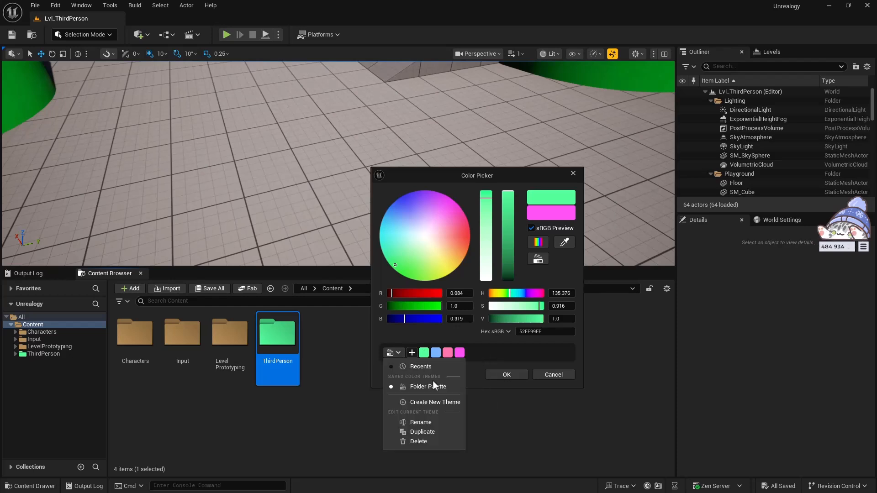
{"action": "left_click", "coordinate": [458, 386]}
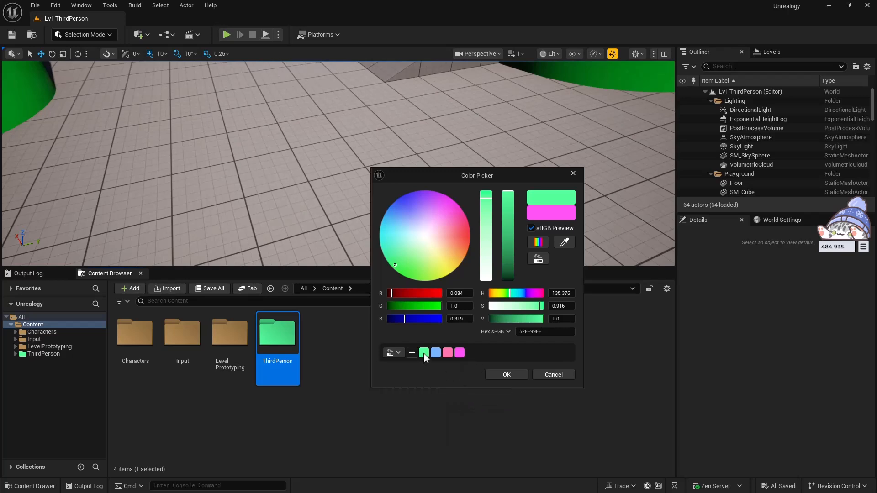
{"action": "mouse_move", "coordinate": [425, 353]}
{"action": "left_click", "coordinate": [514, 373]}
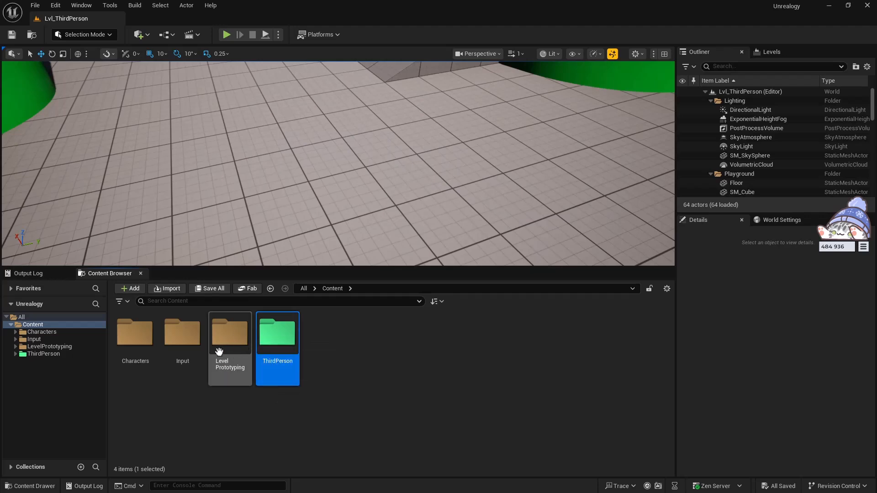
Step: Set the Characters folder's color to the green Character swatch from the Folder Palette theme
{"action": "right_click", "coordinate": [140, 340]}
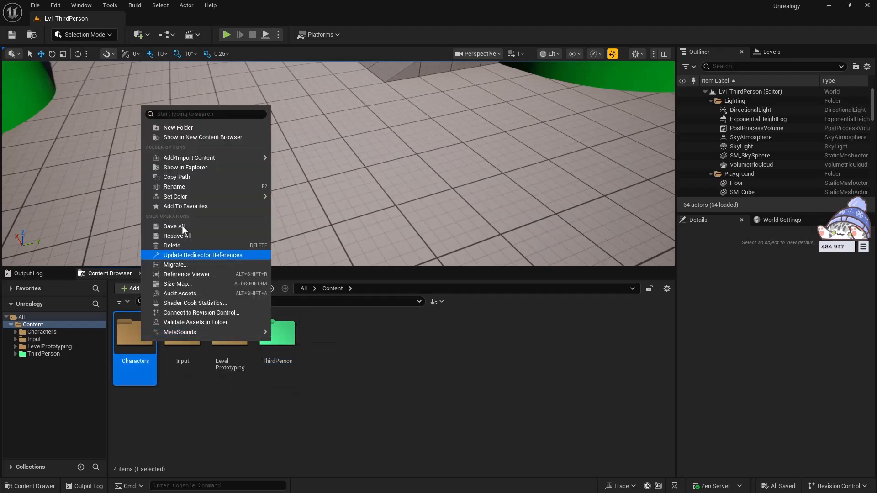
{"action": "mouse_move", "coordinate": [180, 196]}
{"action": "left_click", "coordinate": [314, 201]}
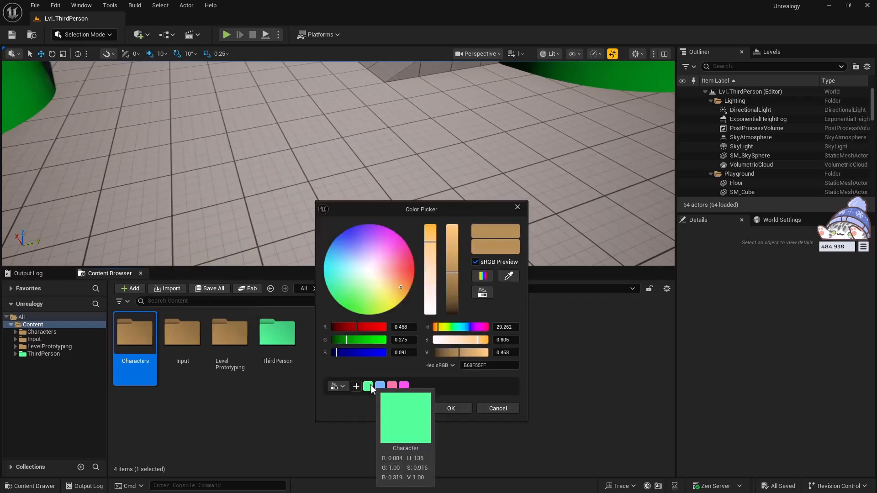
{"action": "left_click", "coordinate": [340, 387]}
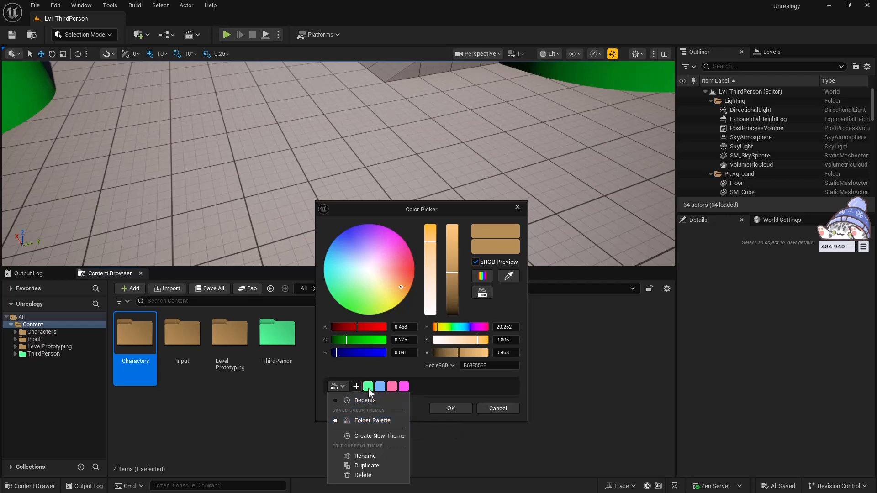
{"action": "left_click", "coordinate": [437, 384]}
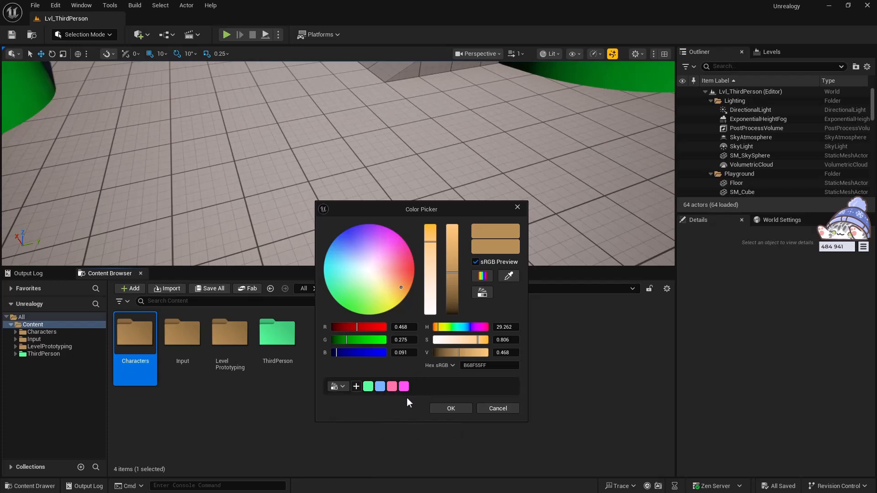
{"action": "left_click", "coordinate": [367, 387]}
{"action": "left_click", "coordinate": [439, 411]}
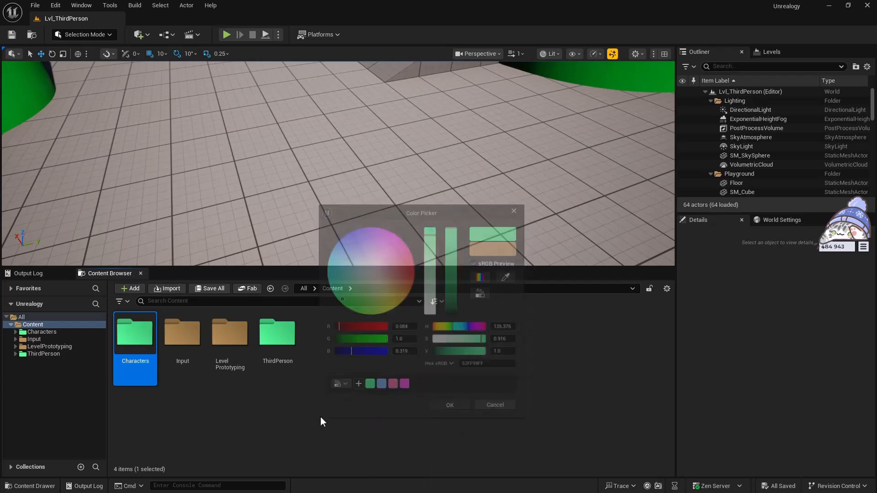
Step: Set the Input folder's color to the blue Input swatch, 75B6FFFF, from the Folder Palette theme
{"action": "left_click", "coordinate": [185, 350]}
{"action": "right_click", "coordinate": [185, 349]}
{"action": "mouse_move", "coordinate": [215, 206]}
{"action": "left_click", "coordinate": [336, 210]}
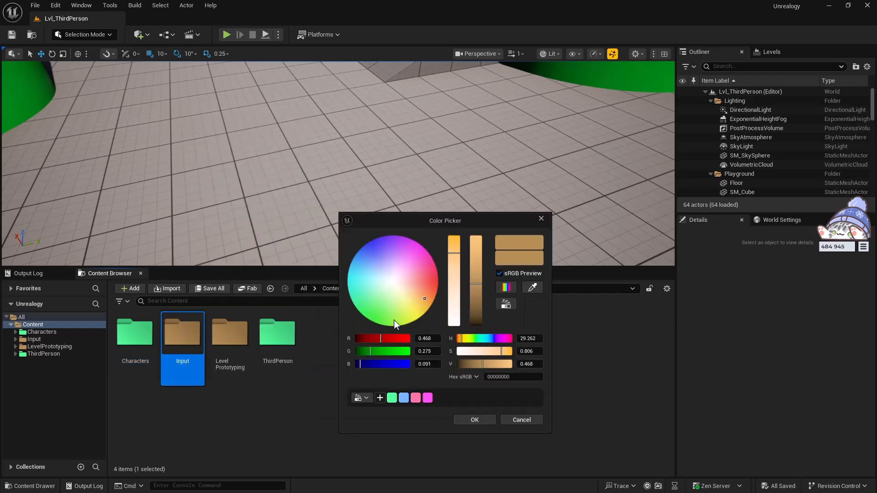
{"action": "left_click", "coordinate": [404, 398]}
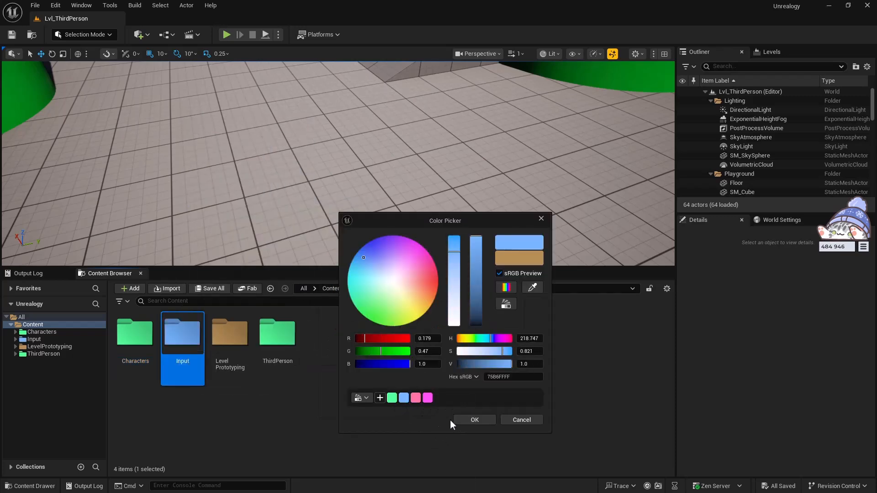
{"action": "left_click", "coordinate": [474, 421]}
Step: Set the LevelPrototyping folder's color to the pink Level swatch, FF73A9FF, from the Folder Palette theme
{"action": "right_click", "coordinate": [234, 346]}
{"action": "mouse_move", "coordinate": [273, 198]}
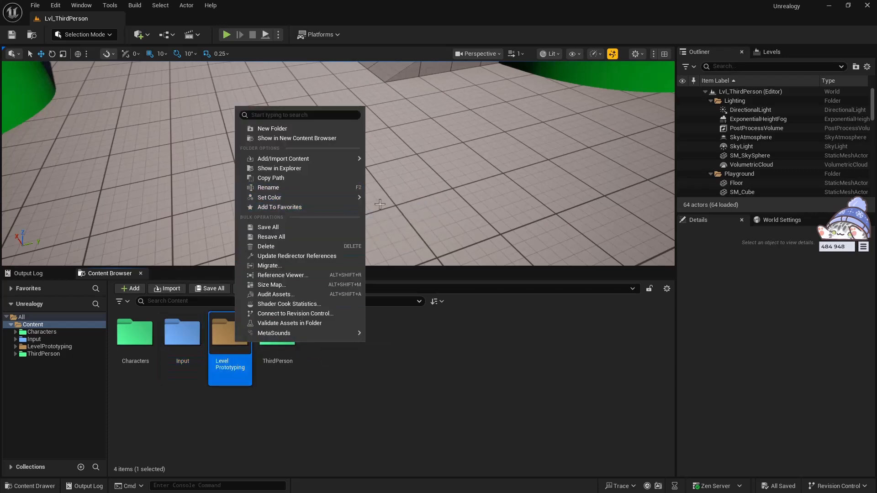
{"action": "left_click", "coordinate": [397, 200]}
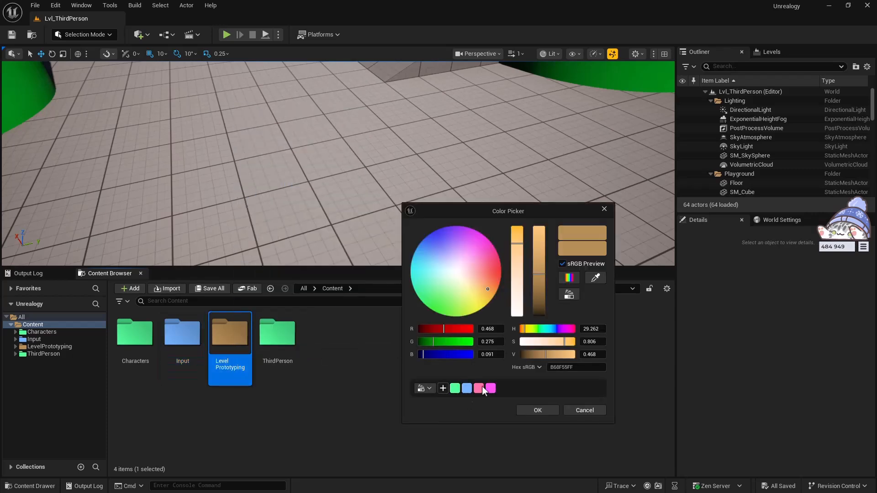
{"action": "left_click", "coordinate": [479, 388]}
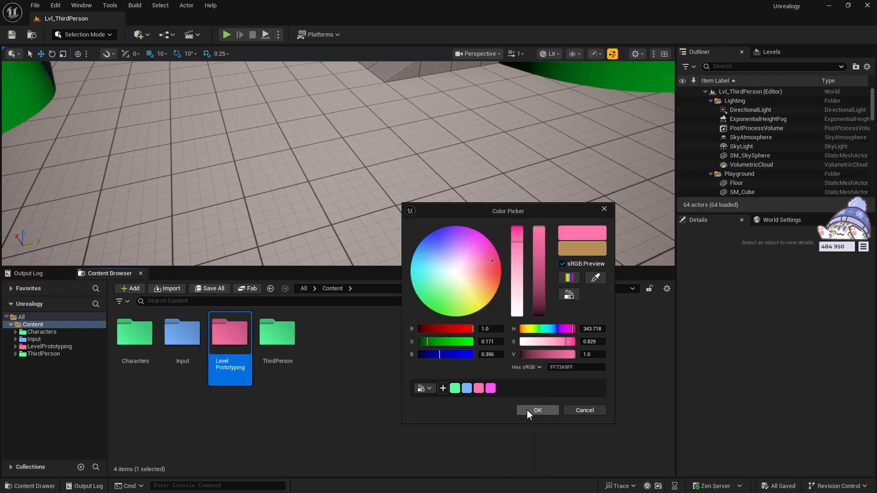
{"action": "left_click", "coordinate": [528, 410]}
{"action": "left_click", "coordinate": [383, 421]}
Step: Enlarge the Content Browser and set the ThirdPerson folder's color to the magenta Blueprint swatch
{"action": "left_click_drag", "start_coordinate": [235, 185], "coordinate": [235, 149]}
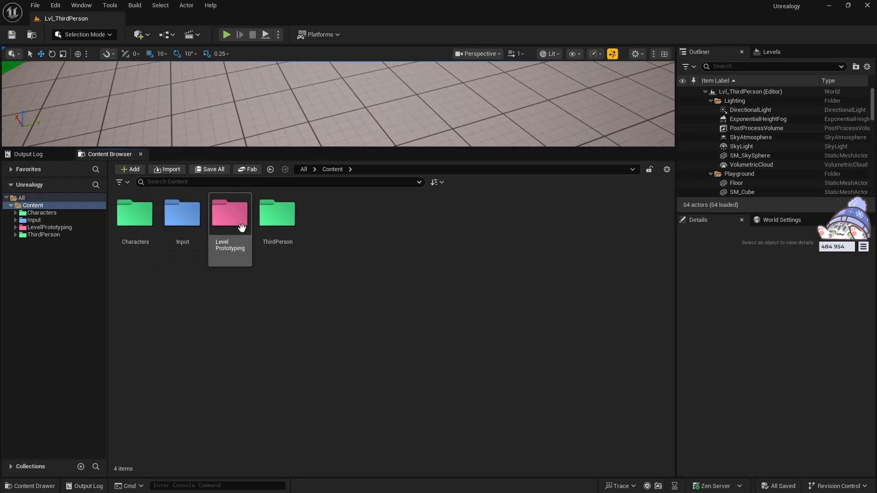
{"action": "right_click", "coordinate": [284, 222]}
{"action": "mouse_move", "coordinate": [399, 315]}
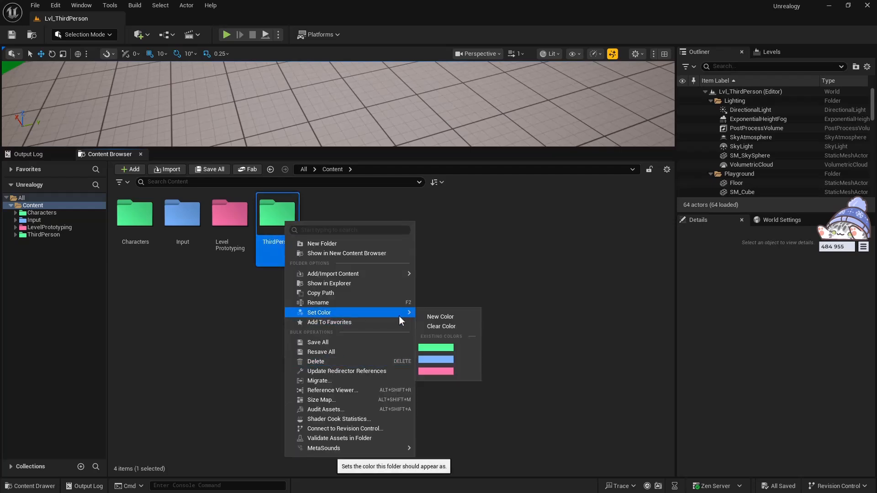
{"action": "left_click", "coordinate": [440, 317]}
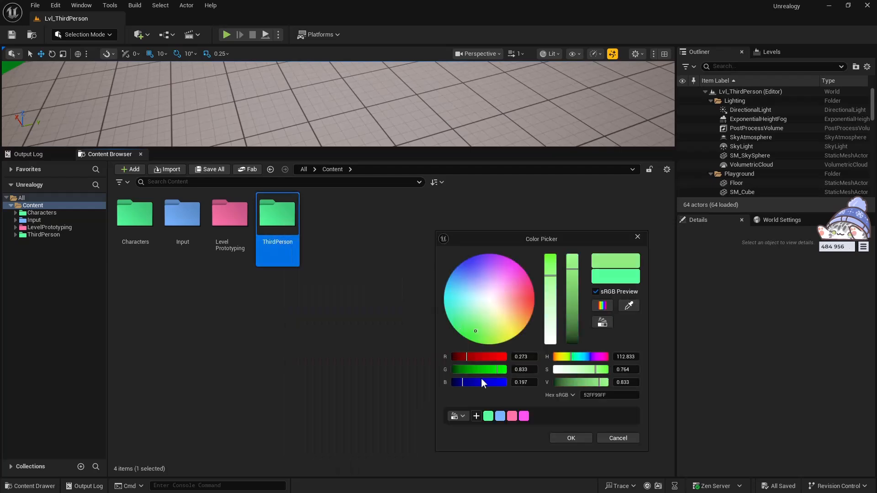
{"action": "left_click", "coordinate": [526, 419]}
{"action": "left_click", "coordinate": [571, 439]}
{"action": "left_click", "coordinate": [296, 317]}
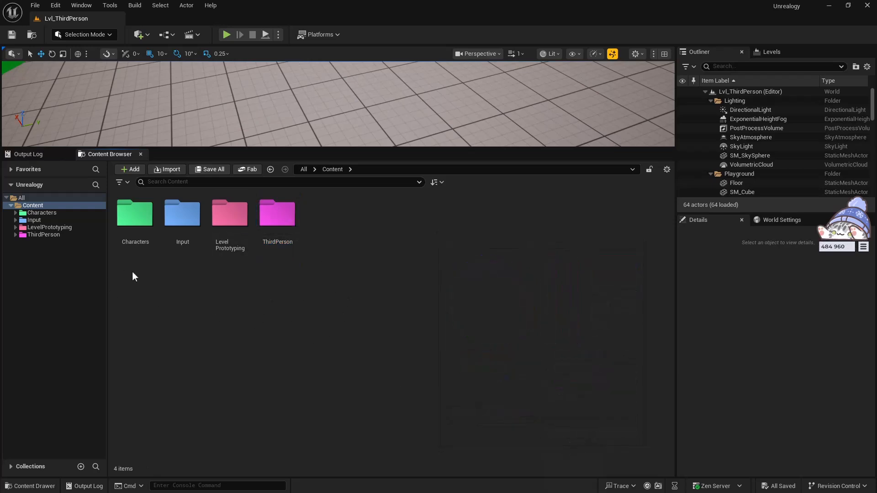
Step: Expand the Characters, Mannequins, Input, LevelPrototyping and ThirdPerson folders in the folder tree
{"action": "left_click", "coordinate": [15, 213]}
{"action": "left_click", "coordinate": [20, 220]}
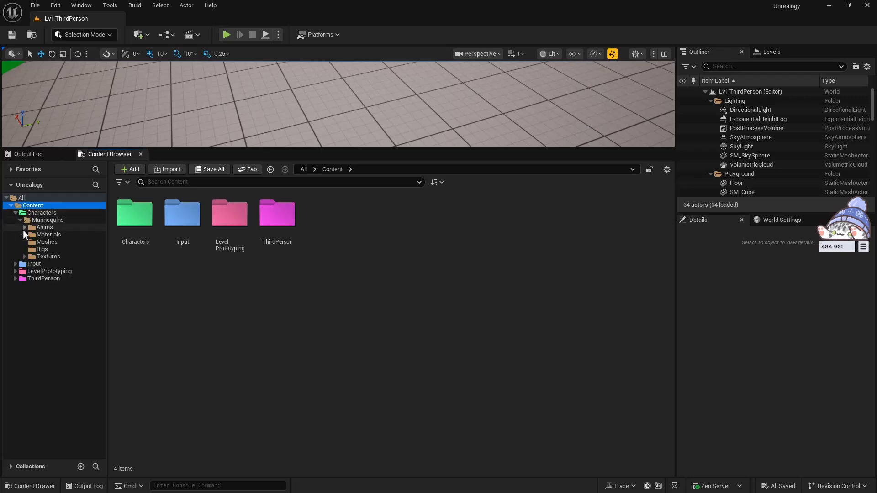
{"action": "left_click", "coordinate": [16, 264]}
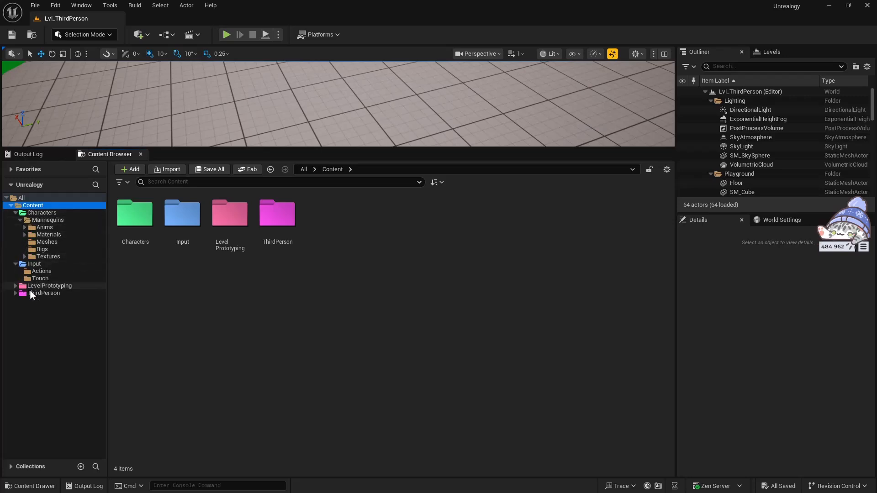
{"action": "left_click", "coordinate": [16, 286]}
{"action": "left_click", "coordinate": [16, 321]}
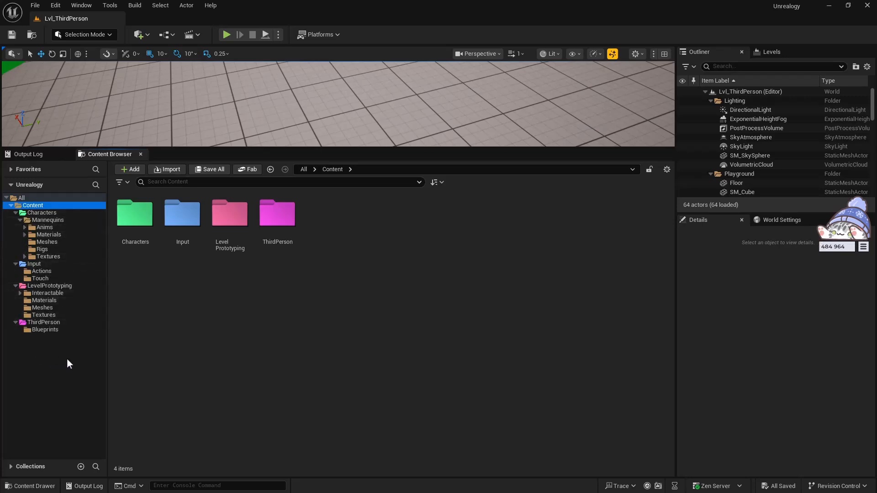
Step: Expand the Anims, Materials and Textures folders under Mannequins, including the Pistol, Rifle and Unarmed animation subfolders
{"action": "left_click", "coordinate": [20, 220]}
{"action": "left_click", "coordinate": [20, 219]}
{"action": "left_click", "coordinate": [25, 227]}
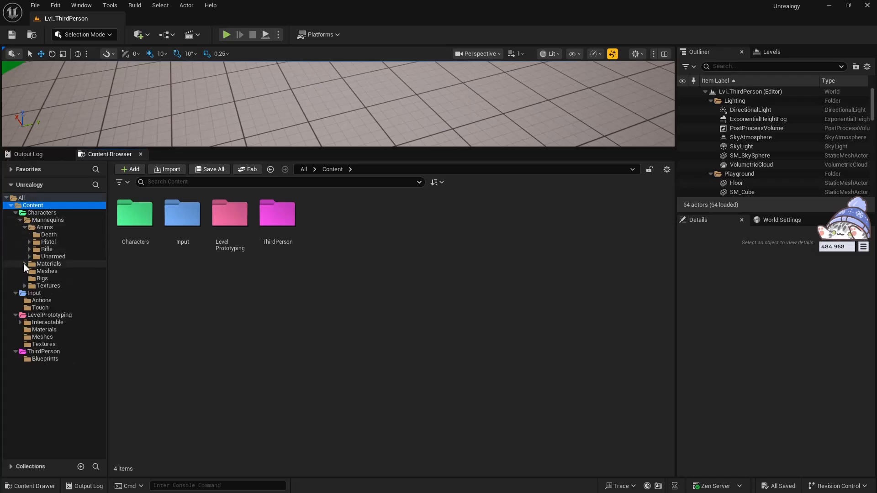
{"action": "left_click", "coordinate": [25, 263]}
{"action": "left_click", "coordinate": [25, 300]}
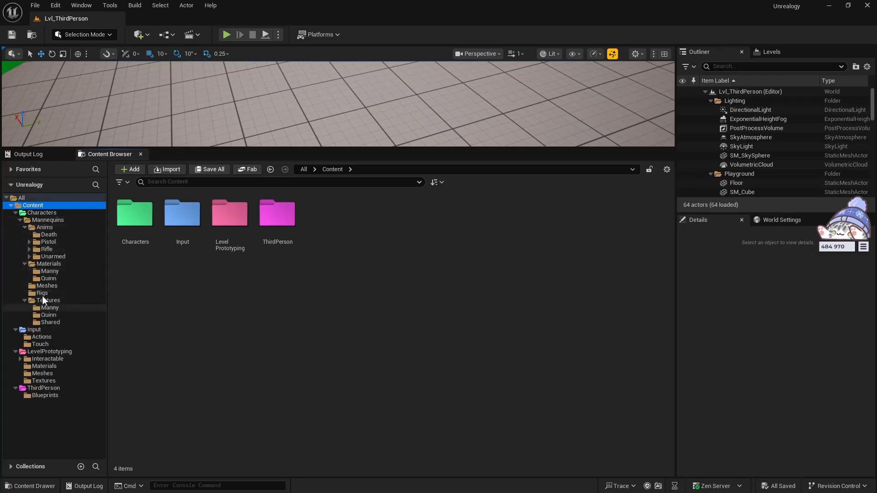
{"action": "left_click", "coordinate": [29, 256]}
{"action": "left_click", "coordinate": [29, 249]}
{"action": "left_click", "coordinate": [29, 242]}
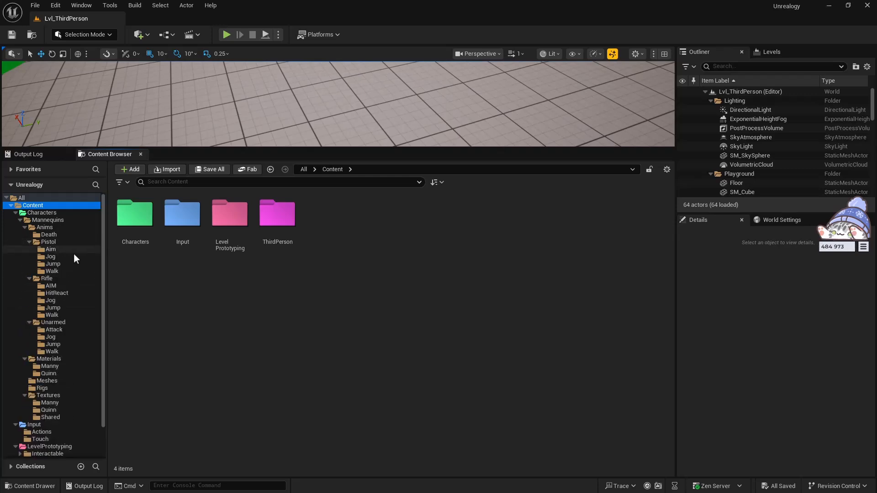
Step: Set Mannequins and all its subfolders, down to Shared under Textures, to the green Character swatch, 52FF99FF, in one operation
{"action": "left_click", "coordinate": [40, 221]}
{"action": "left_click_drag", "start_coordinate": [102, 249], "coordinate": [105, 297]}
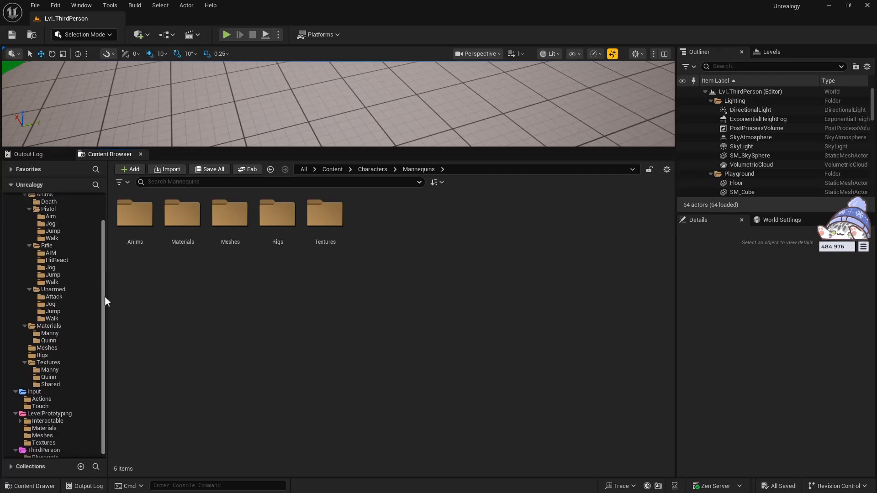
{"action": "left_click", "coordinate": [50, 386], "text": "shift"}
{"action": "scroll", "coordinate": [73, 262], "scroll_direction": "up", "scroll_amount": 2}
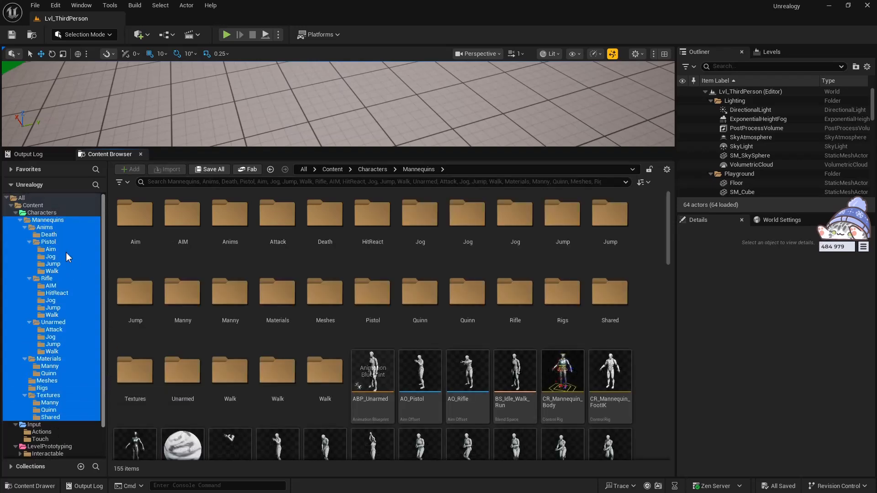
{"action": "right_click", "coordinate": [49, 222]}
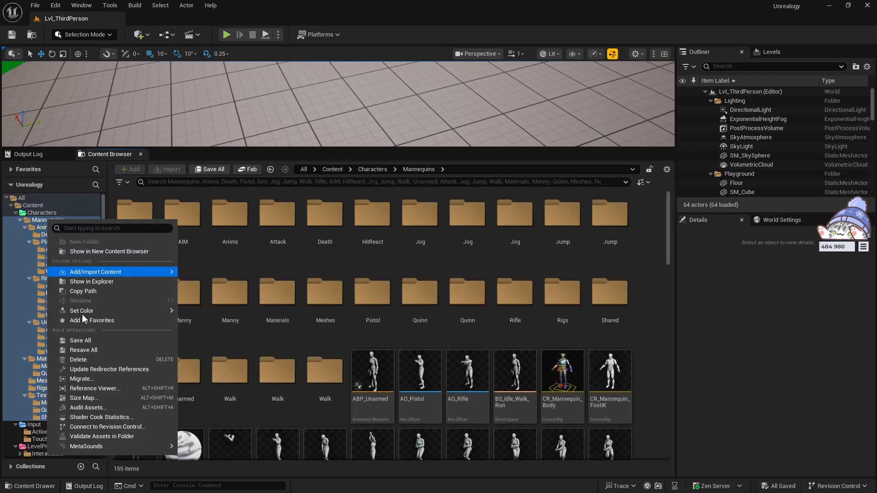
{"action": "mouse_move", "coordinate": [84, 312]}
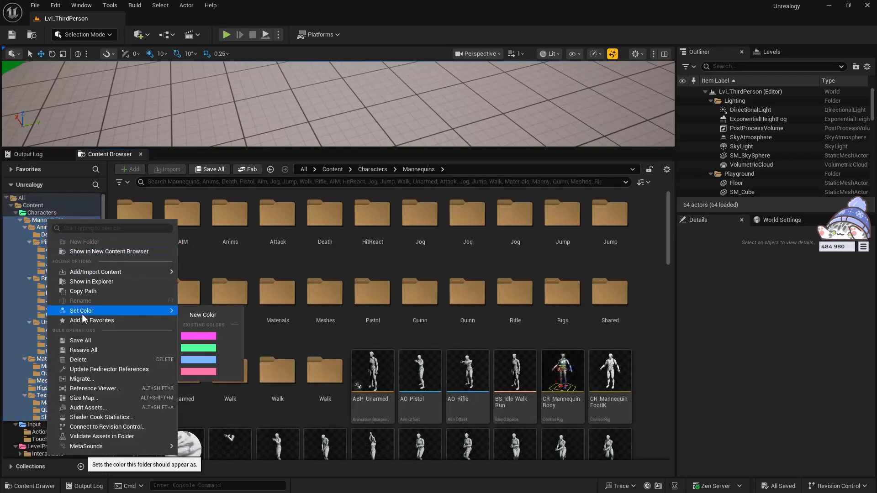
{"action": "left_click", "coordinate": [205, 314]}
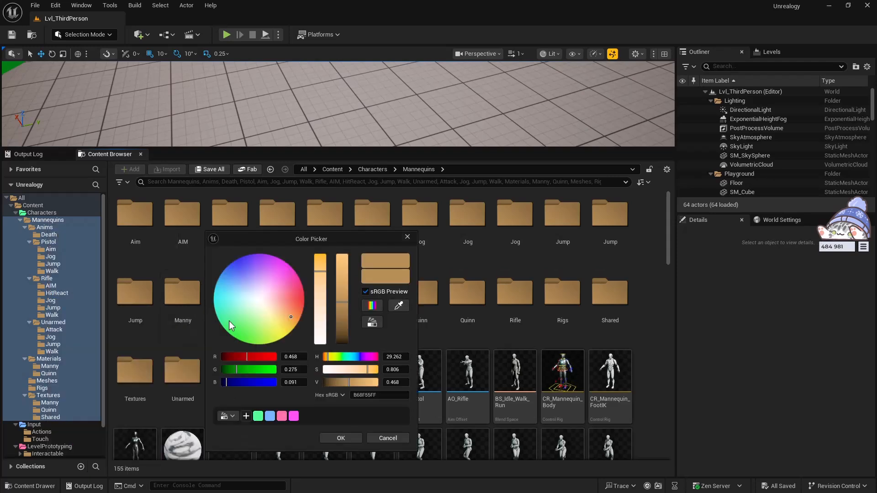
{"action": "left_click", "coordinate": [258, 417]}
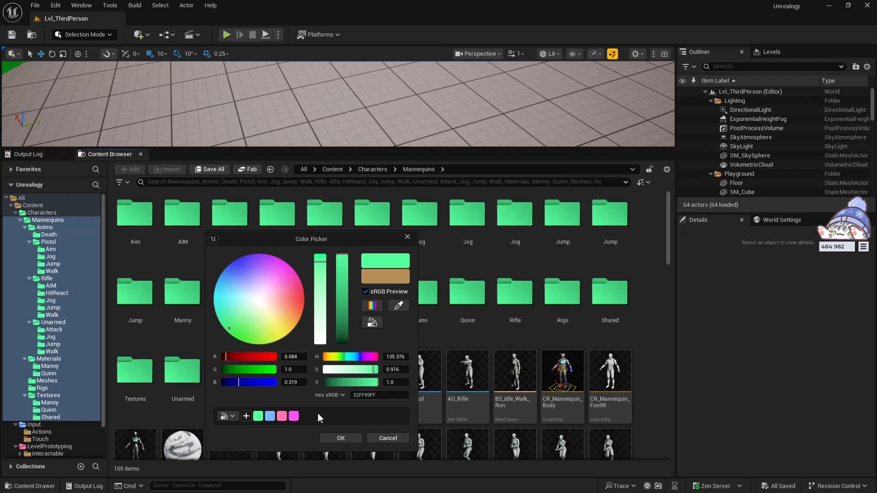
{"action": "left_click", "coordinate": [342, 439]}
{"action": "left_click", "coordinate": [59, 221]}
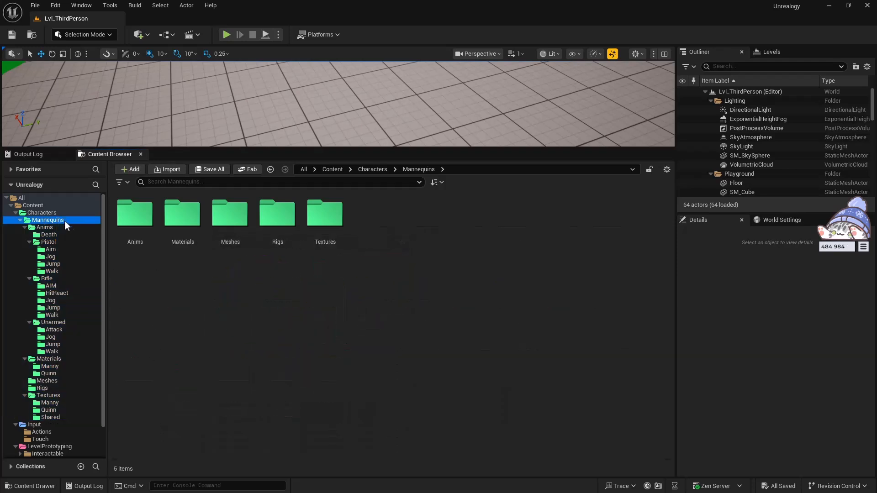
Step: Collapse the Characters folder tree, including Mannequins and its Anims, Pistol, Rifle, Unarmed, Materials and Textures subfolders
{"action": "scroll", "coordinate": [66, 378], "scroll_direction": "down", "scroll_amount": 2}
{"action": "scroll", "coordinate": [66, 377], "scroll_direction": "up", "scroll_amount": 2}
{"action": "scroll", "coordinate": [73, 347], "scroll_direction": "down", "scroll_amount": 2}
{"action": "scroll", "coordinate": [64, 381], "scroll_direction": "up", "scroll_amount": 2}
{"action": "left_click", "coordinate": [30, 242]}
{"action": "left_click", "coordinate": [29, 249]}
{"action": "left_click", "coordinate": [29, 257]}
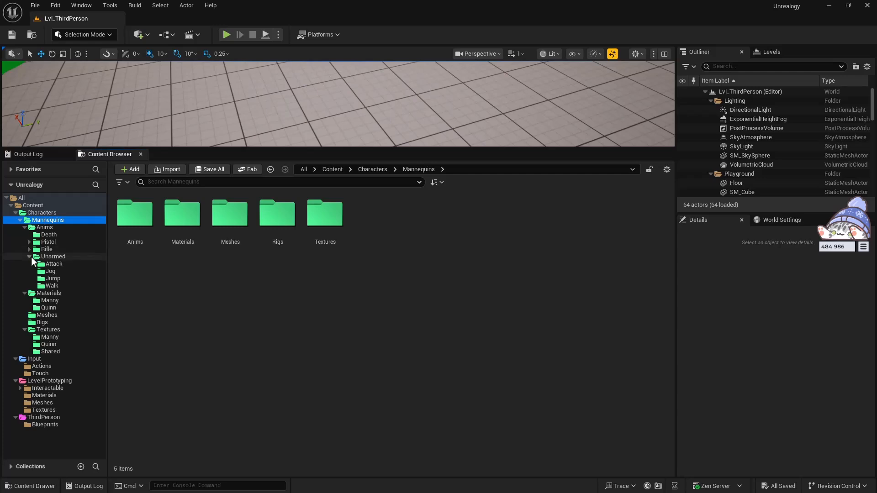
{"action": "left_click", "coordinate": [24, 264]}
{"action": "left_click", "coordinate": [25, 286]}
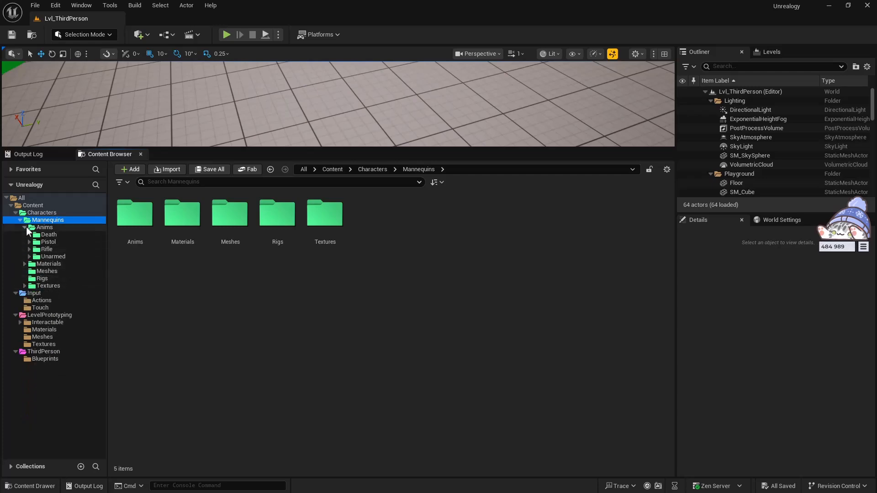
{"action": "left_click", "coordinate": [24, 227]}
{"action": "left_click", "coordinate": [20, 220]}
{"action": "left_click", "coordinate": [15, 212]}
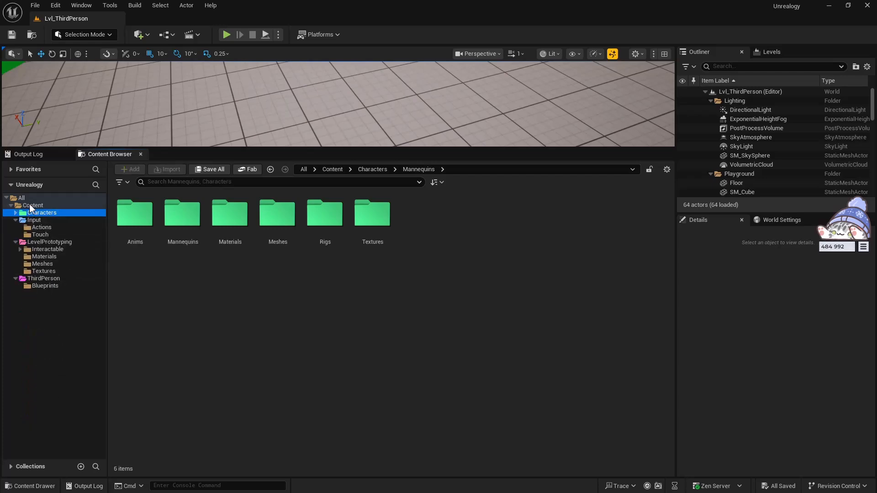
Step: Set the Actions and Touch subfolders of Input to the existing blue color in one operation
{"action": "left_click", "coordinate": [37, 228]}
{"action": "left_click", "coordinate": [40, 235], "text": "ctrl"}
{"action": "right_click", "coordinate": [44, 235]}
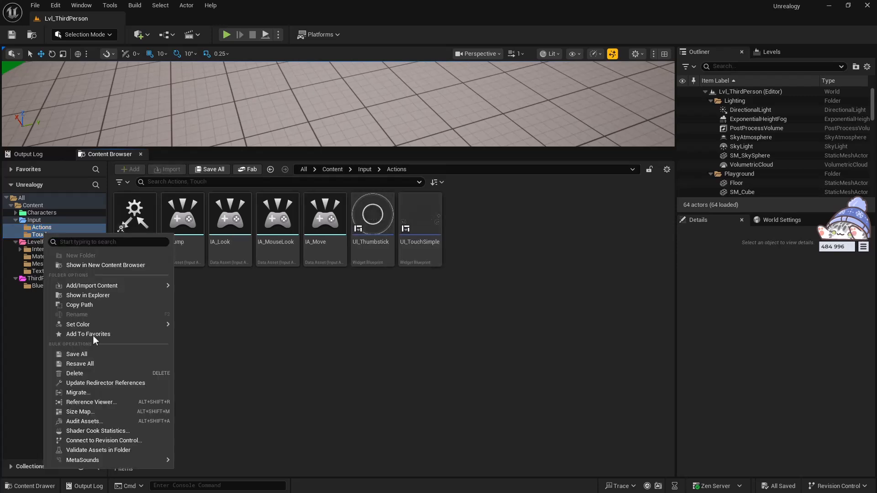
{"action": "mouse_move", "coordinate": [91, 324]}
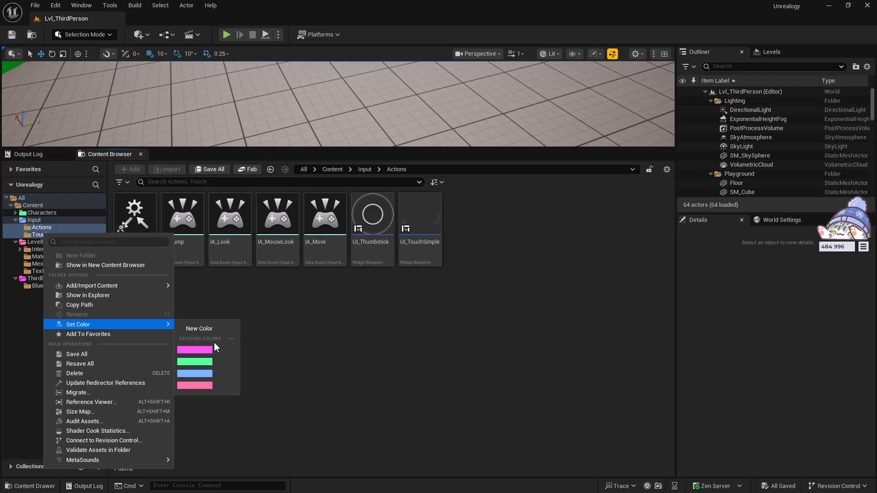
{"action": "left_click", "coordinate": [213, 374]}
Step: Expand Interactable under LevelPrototyping, including its Door, JumpPad and Target folders and JumpPad's Assets subfolder
{"action": "left_click", "coordinate": [20, 250]}
{"action": "left_click", "coordinate": [25, 256]}
{"action": "left_click", "coordinate": [26, 278]}
{"action": "left_click", "coordinate": [30, 286]}
{"action": "left_click", "coordinate": [24, 308]}
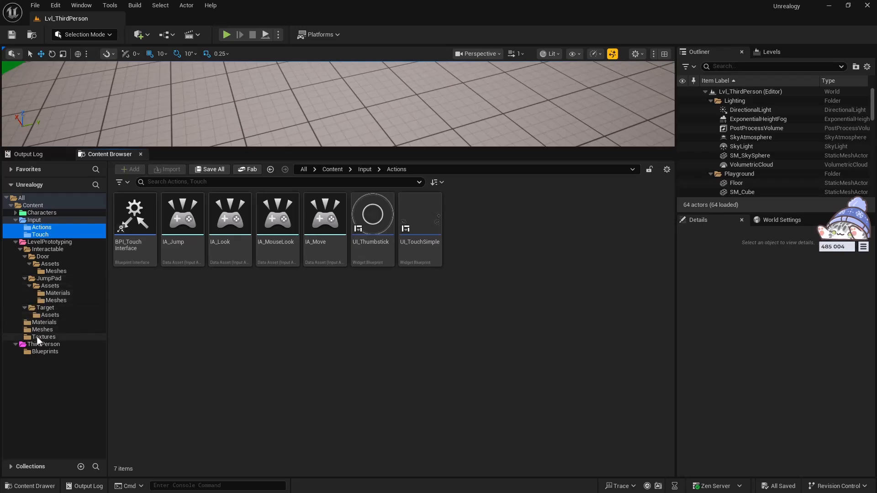
Step: Set all LevelPrototyping subfolders, from Interactable down to Textures, to the existing pink color and collapse the LevelPrototyping tree
{"action": "left_click", "coordinate": [37, 336]}
{"action": "left_click", "coordinate": [50, 249], "text": "shift"}
{"action": "right_click", "coordinate": [52, 249]}
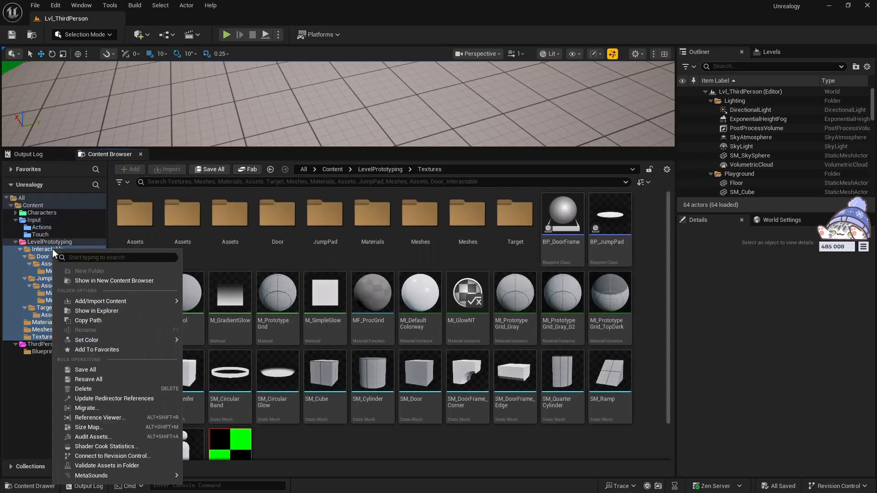
{"action": "mouse_move", "coordinate": [101, 341]}
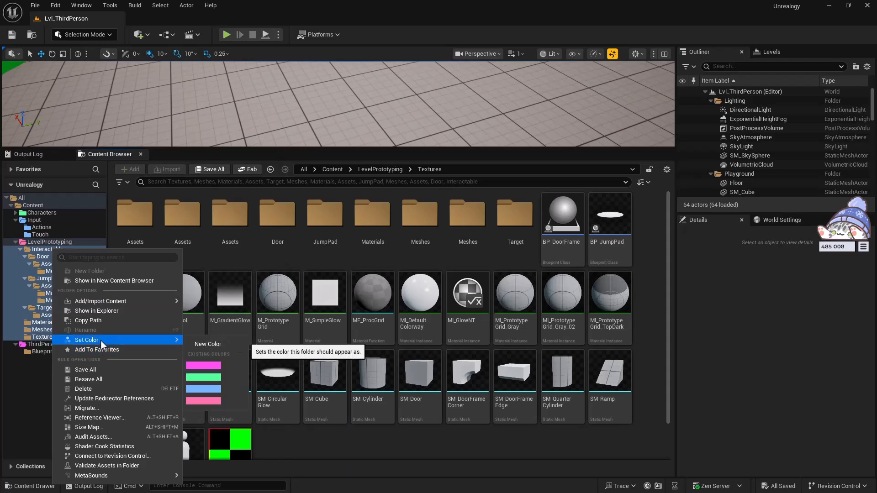
{"action": "left_click", "coordinate": [205, 401]}
{"action": "left_click", "coordinate": [21, 251]}
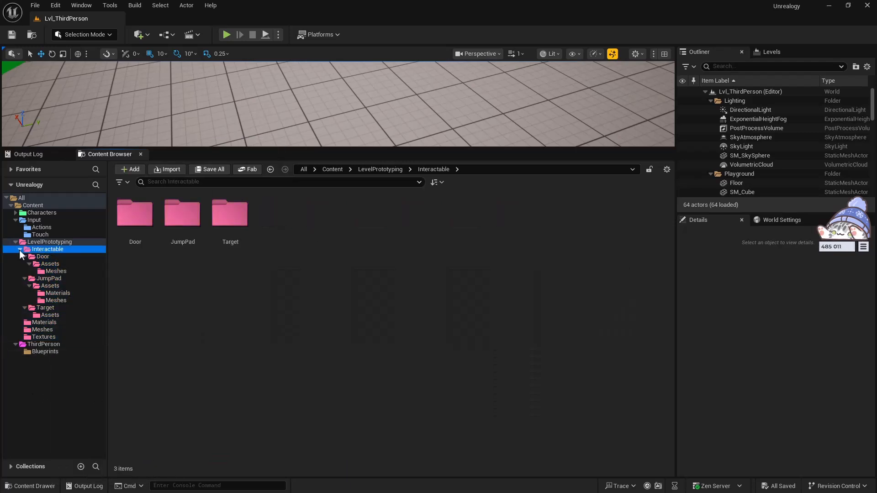
{"action": "left_click", "coordinate": [20, 250]}
{"action": "left_click", "coordinate": [16, 242]}
Step: Set the Blueprints subfolder of ThirdPerson to the existing magenta color
{"action": "left_click", "coordinate": [37, 257]}
{"action": "right_click", "coordinate": [45, 256]}
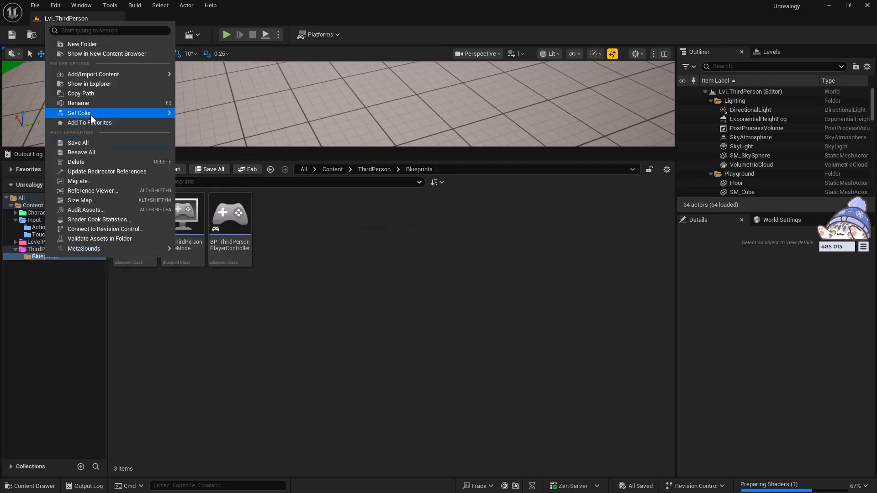
{"action": "mouse_move", "coordinate": [91, 114]}
{"action": "left_click", "coordinate": [200, 174]}
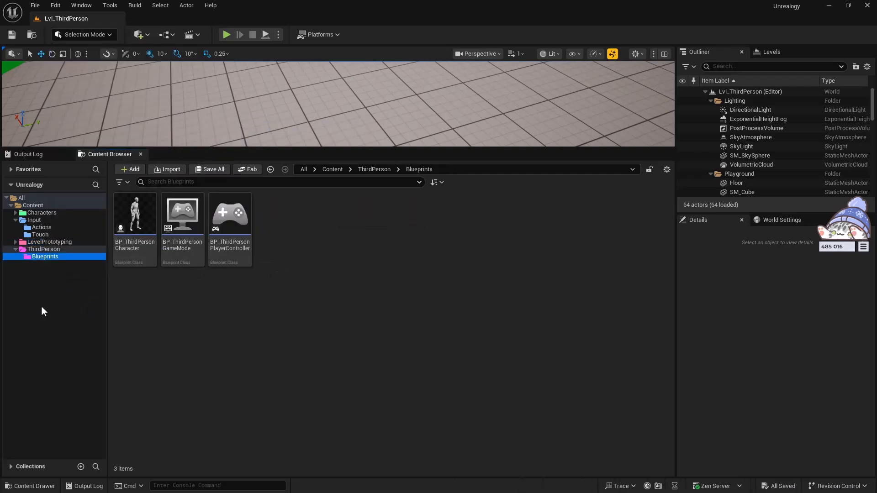
Step: Collapse the ThirdPerson and Input folders in the folder tree and show the contents of the Content folder
{"action": "left_click", "coordinate": [20, 250]}
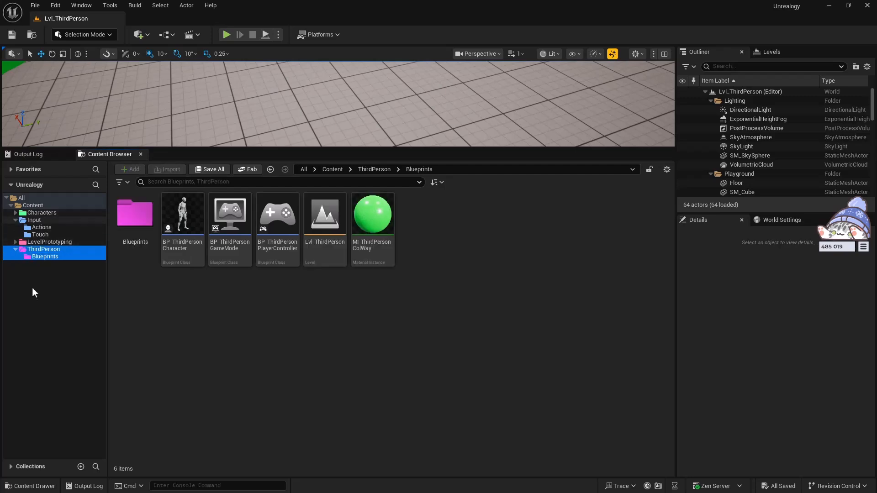
{"action": "left_click", "coordinate": [16, 250]}
{"action": "left_click", "coordinate": [15, 221]}
{"action": "left_click", "coordinate": [28, 206]}
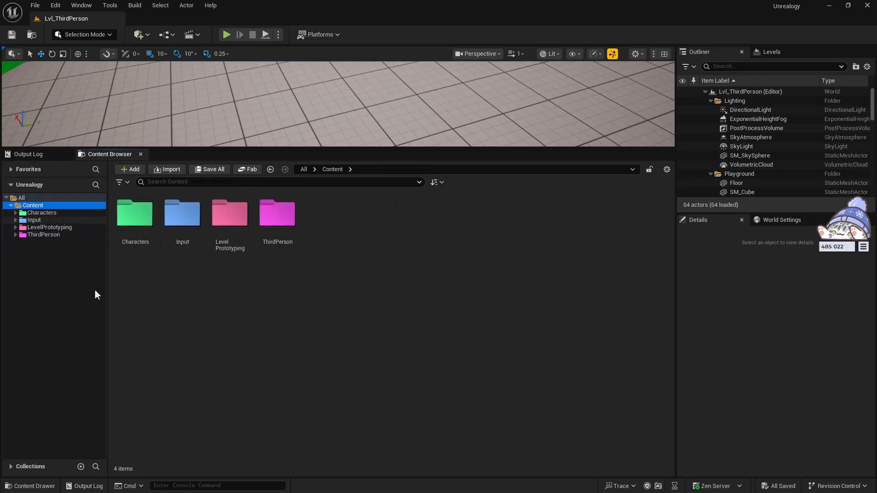
{"action": "left_click", "coordinate": [183, 228]}
{"action": "left_click", "coordinate": [230, 230]}
{"action": "left_click", "coordinate": [280, 380]}
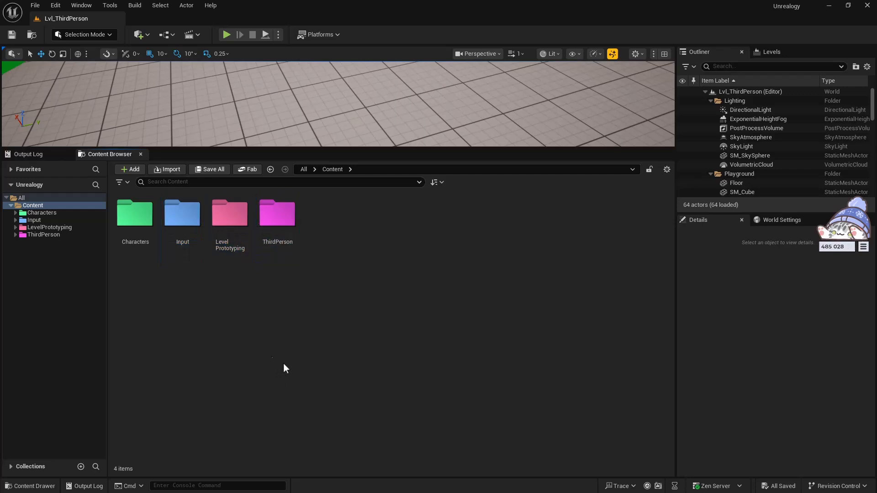
{"action": "left_click", "coordinate": [16, 213]}
{"action": "left_click", "coordinate": [21, 220]}
{"action": "left_click", "coordinate": [20, 220]}
{"action": "left_click", "coordinate": [16, 213]}
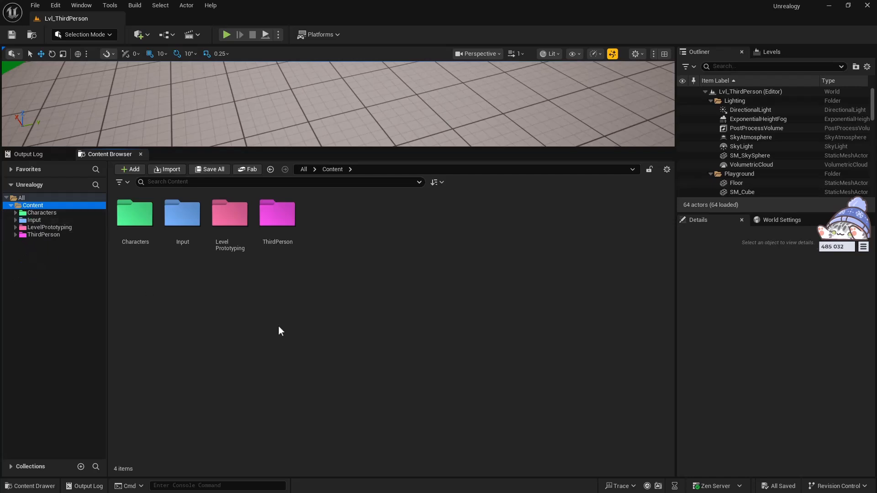
Step: Open the new-color picker for the ThirdPerson folder and create a color theme named UI Palette
{"action": "right_click", "coordinate": [287, 247]}
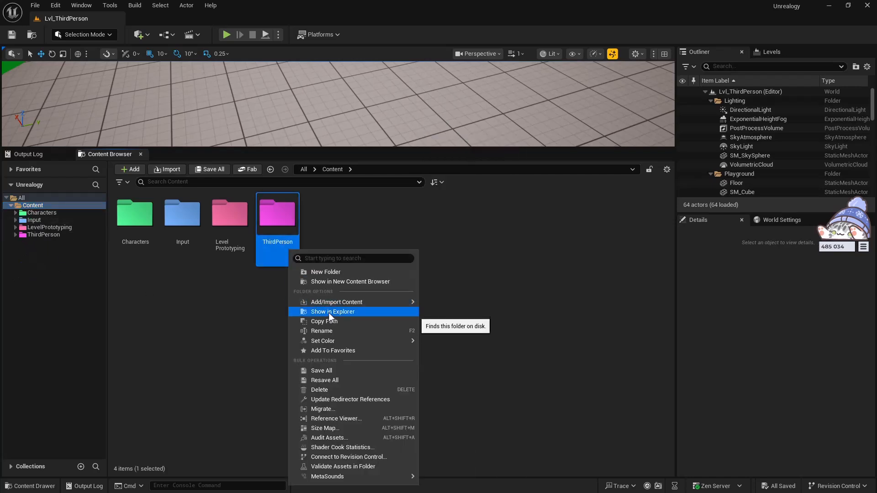
{"action": "mouse_move", "coordinate": [328, 341]}
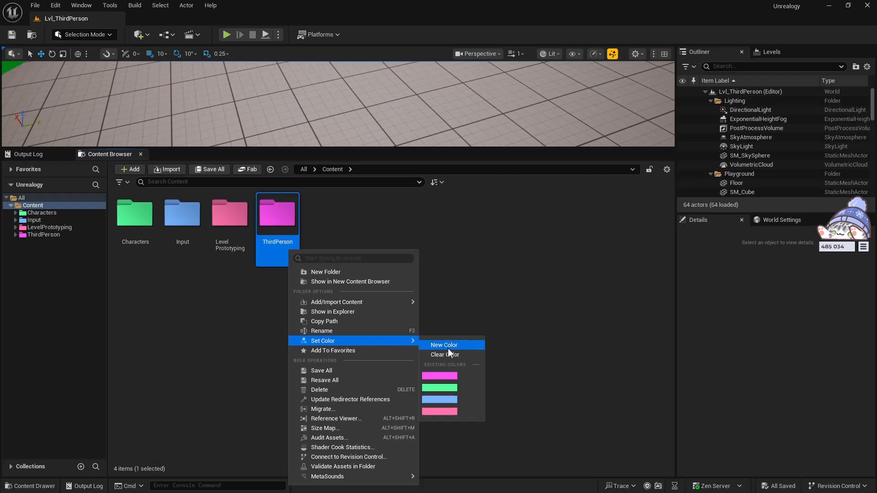
{"action": "left_click", "coordinate": [448, 348]}
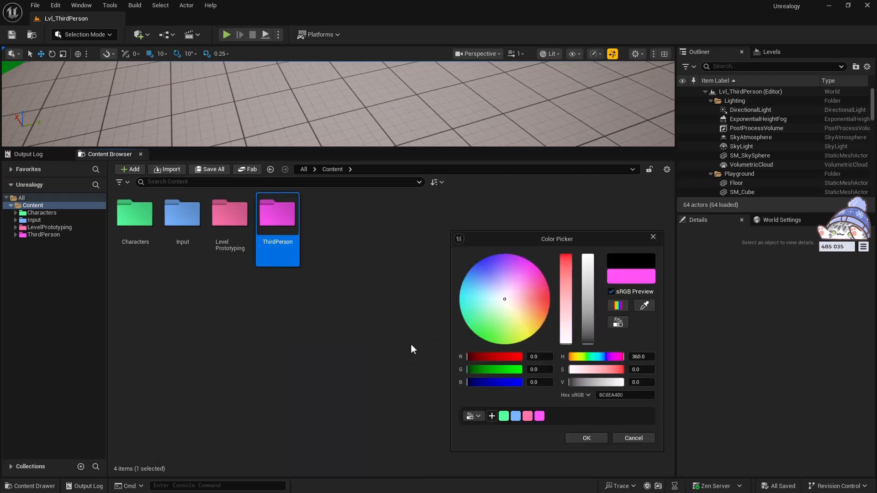
{"action": "left_click", "coordinate": [478, 418]}
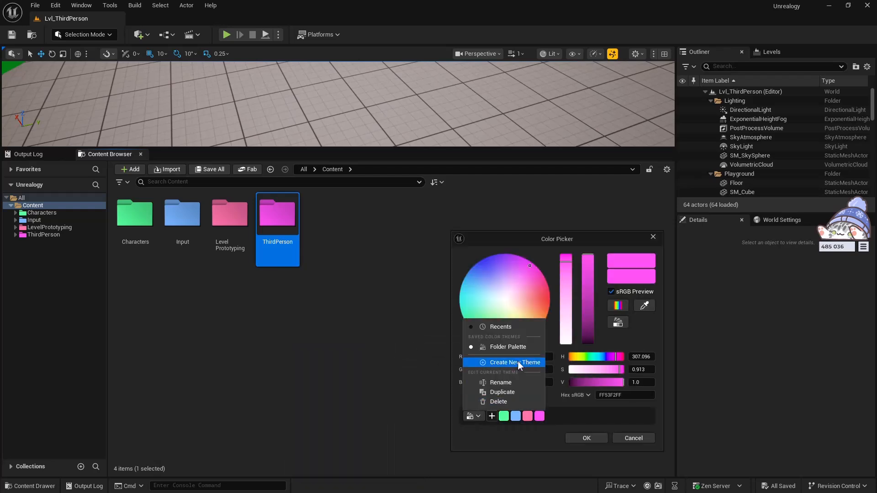
{"action": "left_click", "coordinate": [502, 363]}
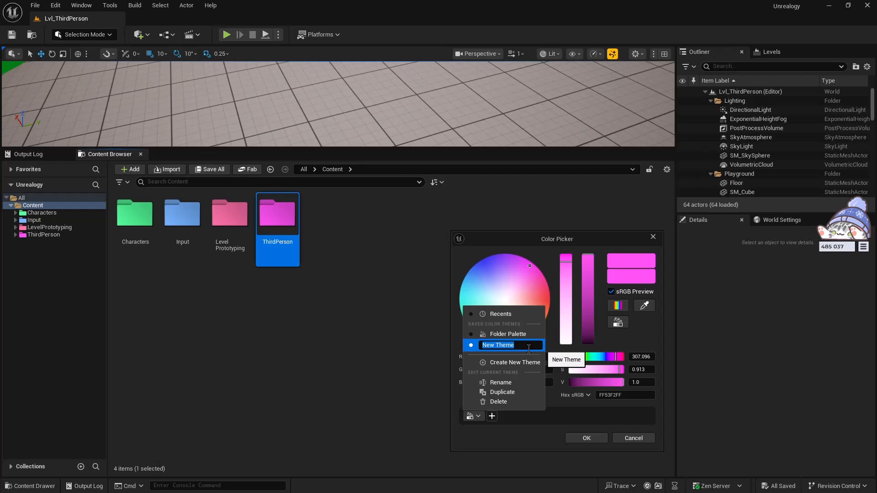
{"action": "type", "text": "UI Palatte"}
{"action": "left_click", "coordinate": [501, 348]}
{"action": "key", "text": "BackSpace"}
{"action": "type", "text": "e"}
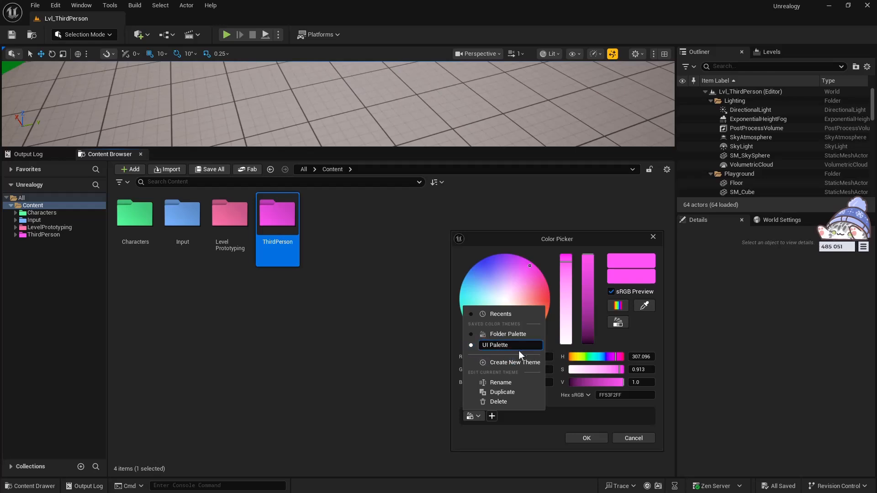
{"action": "key", "text": "Return"}
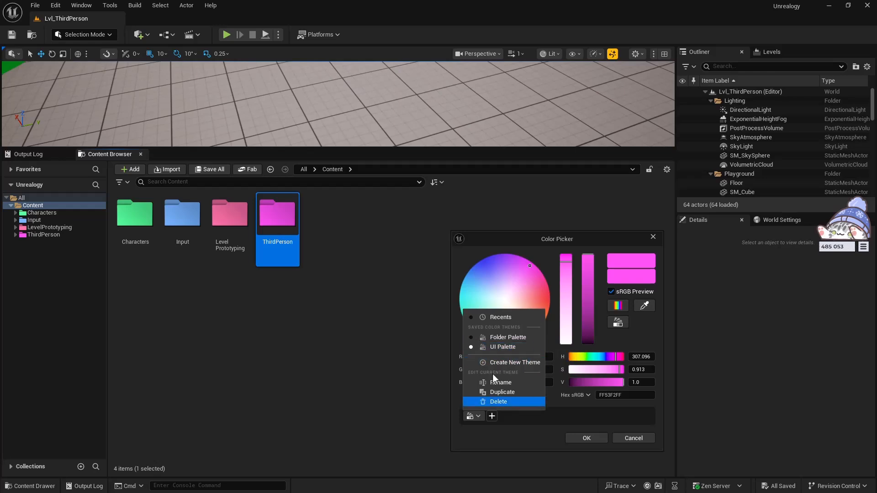
{"action": "left_click", "coordinate": [492, 414]}
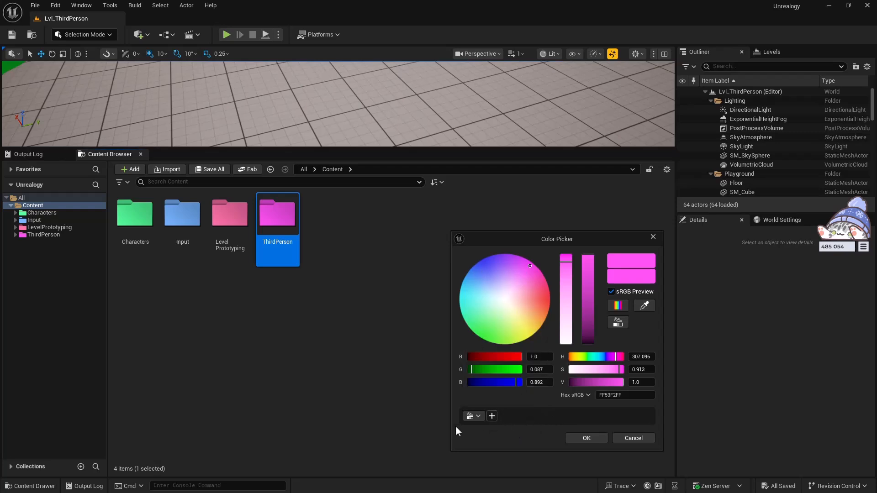
Step: Switch the color picker between the Folder Palette and UI Palette themes to compare their saved swatches
{"action": "left_click", "coordinate": [476, 417]}
{"action": "left_click", "coordinate": [506, 338]}
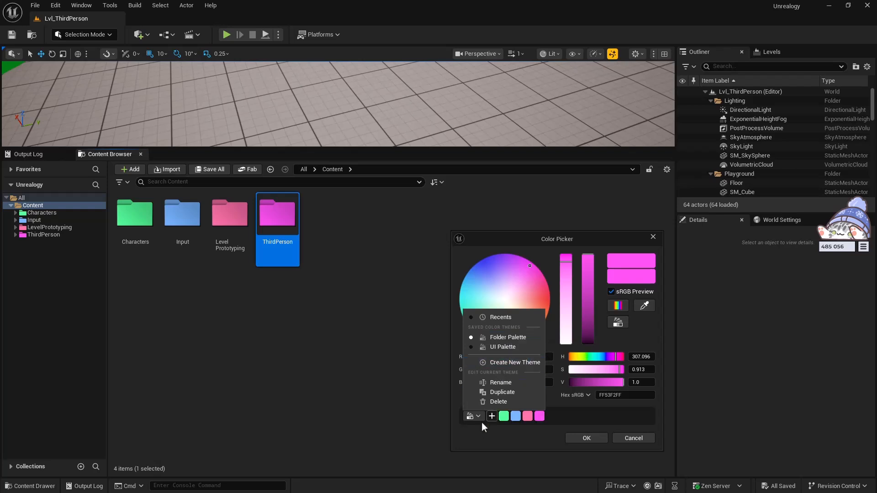
{"action": "left_click", "coordinate": [499, 347]}
{"action": "left_click", "coordinate": [500, 338]}
{"action": "left_click", "coordinate": [500, 346]}
{"action": "left_click", "coordinate": [500, 339]}
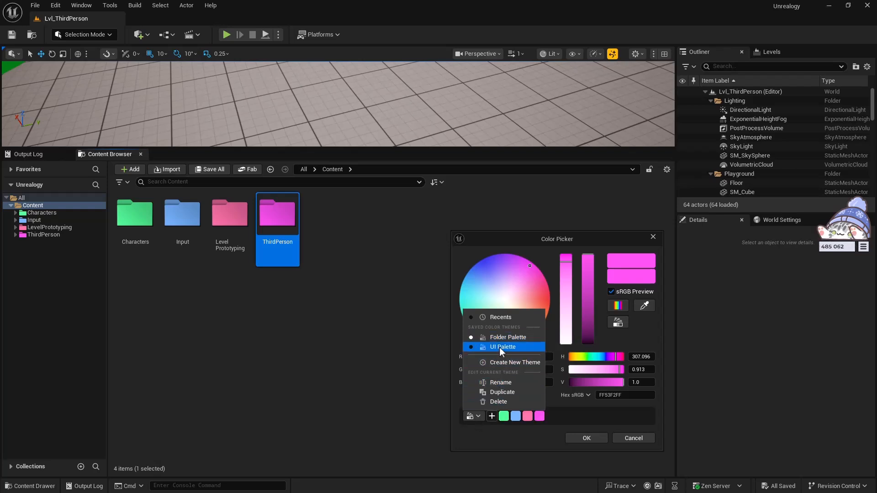
{"action": "left_click", "coordinate": [500, 347]}
{"action": "left_click", "coordinate": [498, 337]}
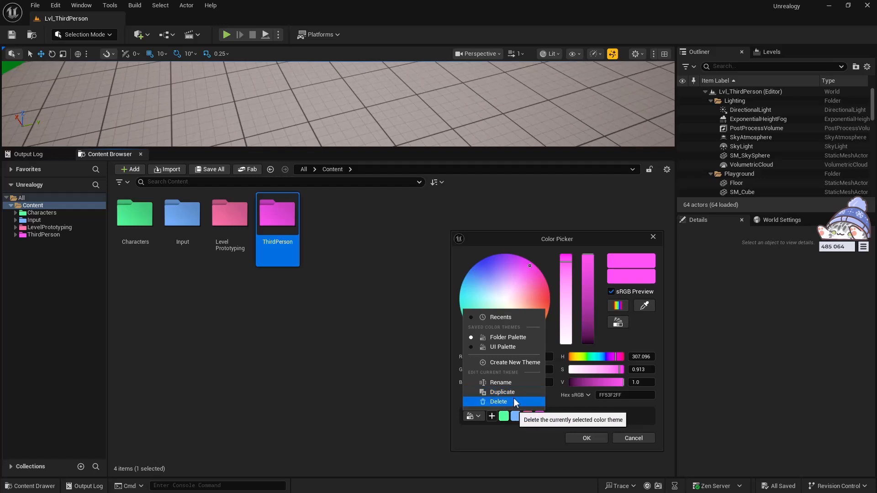
Step: Delete the UI Palette color theme
{"action": "left_click", "coordinate": [505, 347]}
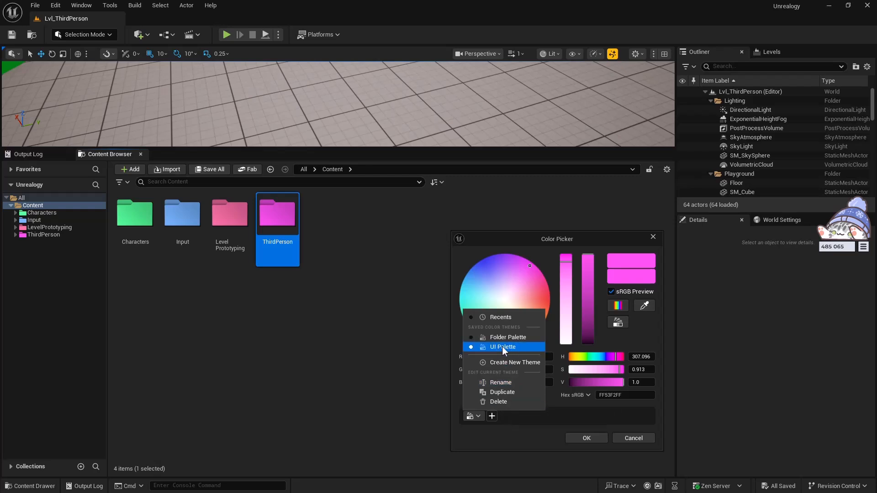
{"action": "left_click", "coordinate": [497, 402]}
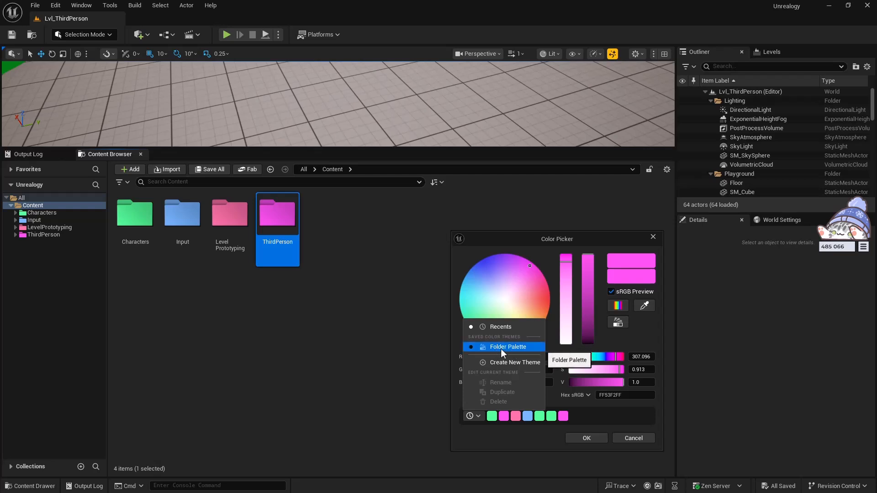
Step: Duplicate the Folder Palette color theme and close the color picker without applying a color
{"action": "left_click", "coordinate": [500, 349]}
{"action": "left_click", "coordinate": [503, 392]}
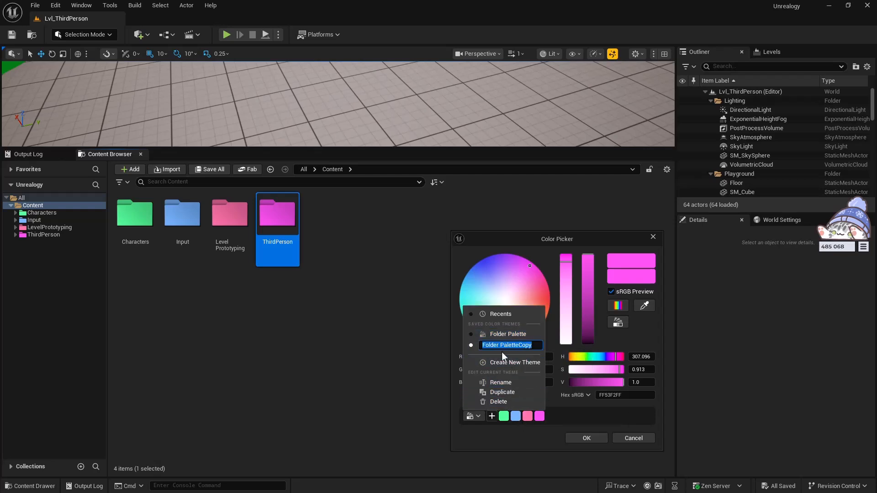
{"action": "left_click", "coordinate": [520, 348]}
{"action": "left_click", "coordinate": [517, 441]}
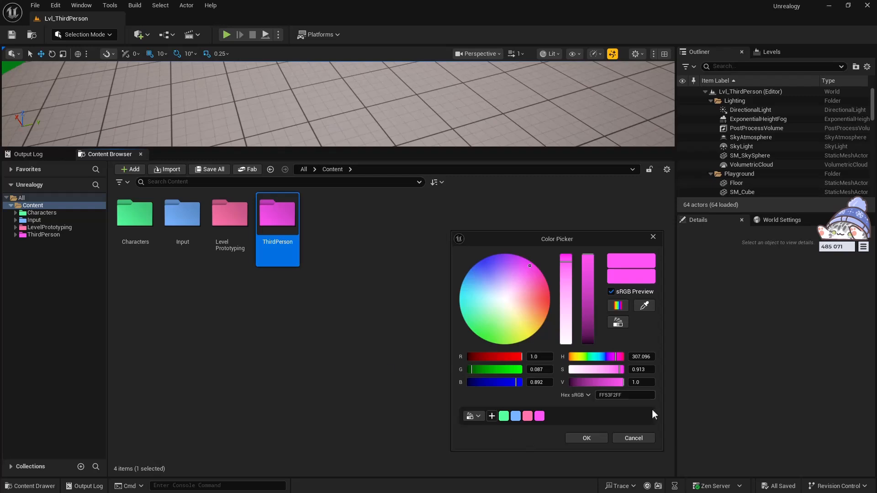
{"action": "left_click", "coordinate": [640, 438]}
Step: Open the new-color picker for the Content folder under All and choose a neutral gray, hex ABABABFF
{"action": "left_click", "coordinate": [58, 281]}
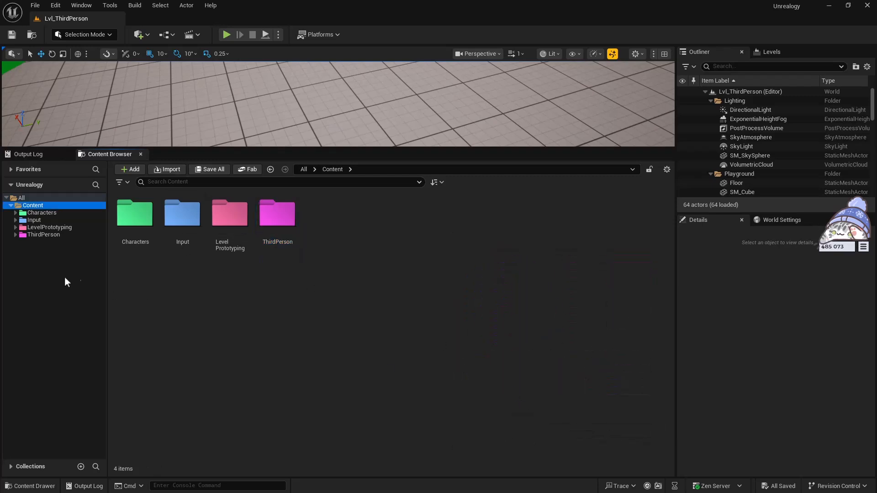
{"action": "left_click", "coordinate": [38, 198]}
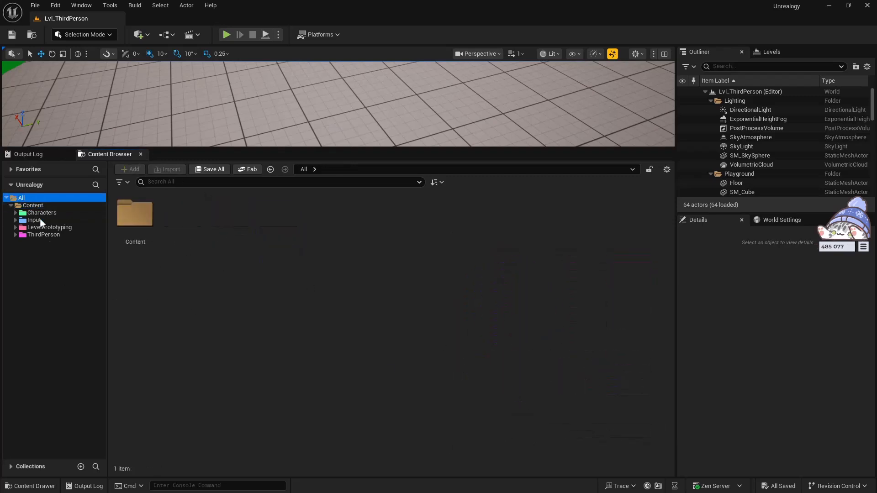
{"action": "left_click", "coordinate": [116, 270]}
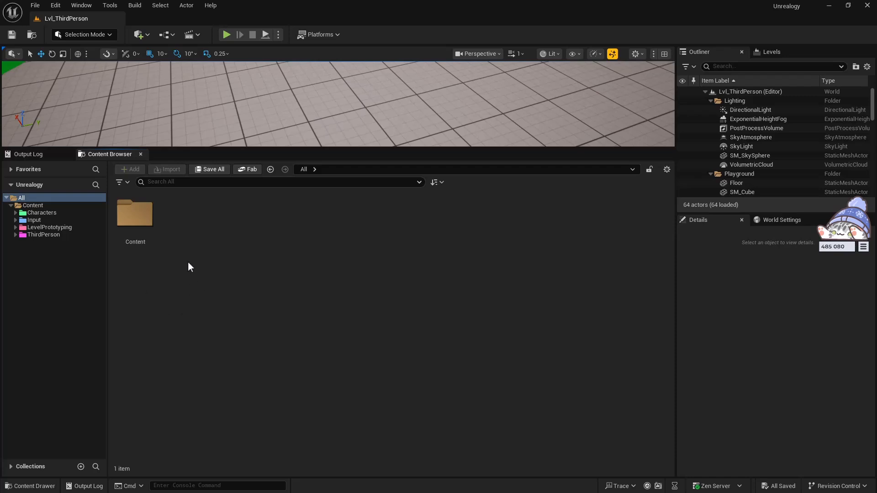
{"action": "right_click", "coordinate": [141, 227]}
{"action": "mouse_move", "coordinate": [177, 321]}
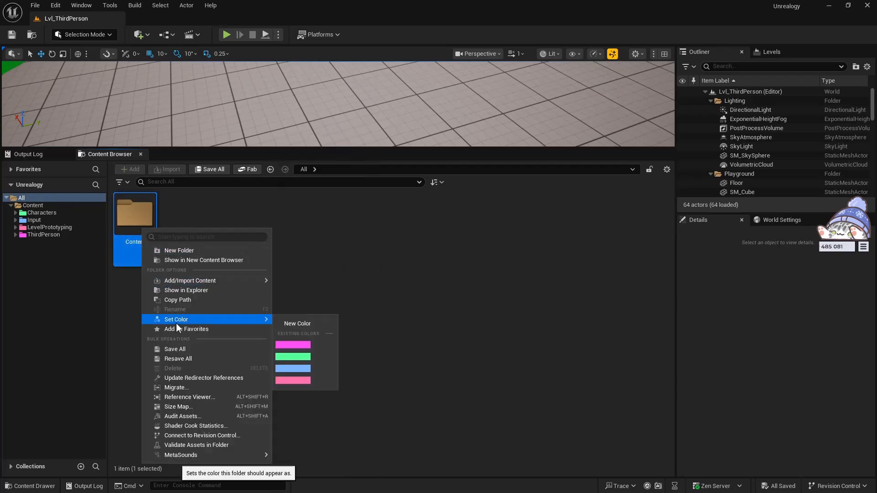
{"action": "left_click", "coordinate": [299, 324]}
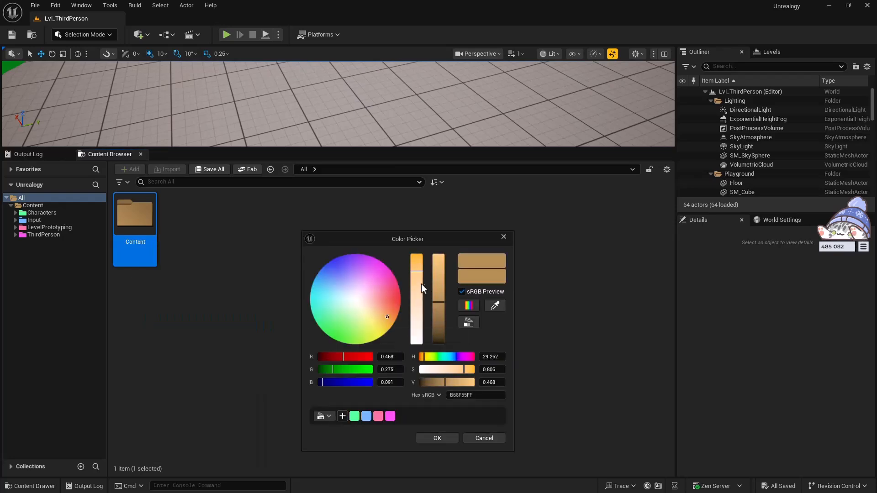
{"action": "left_click_drag", "start_coordinate": [437, 302], "coordinate": [418, 371]}
{"action": "left_click_drag", "start_coordinate": [438, 325], "coordinate": [440, 308]}
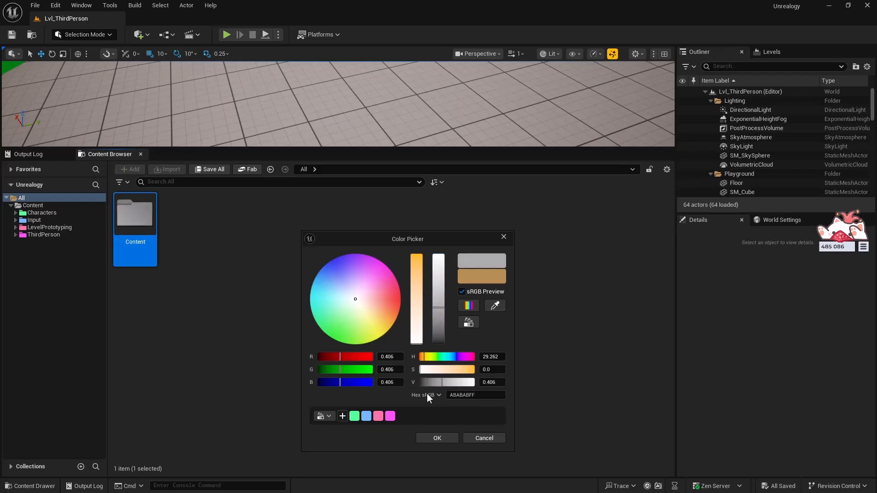
Step: Save the gray as a swatch labeled C in the current color theme and apply the color to the Content folder
{"action": "right_click", "coordinate": [355, 417]}
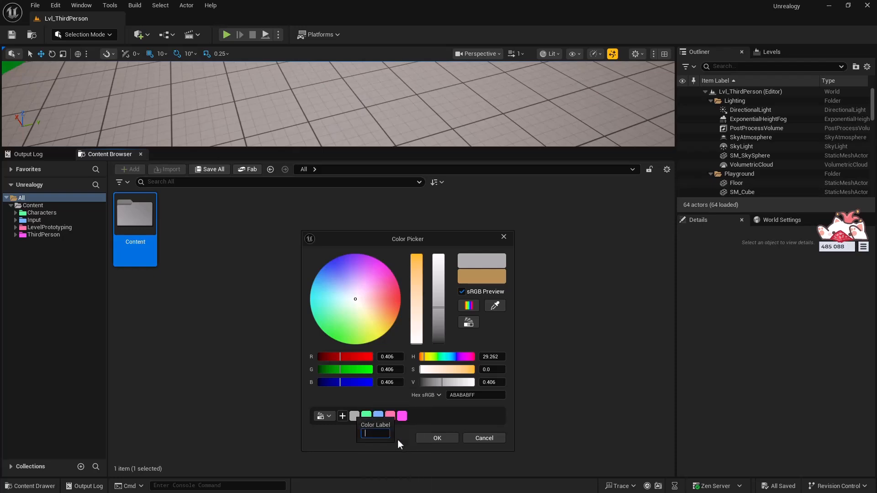
{"action": "type", "text": "C"}
{"action": "key", "text": "Return"}
{"action": "left_click", "coordinate": [442, 439]}
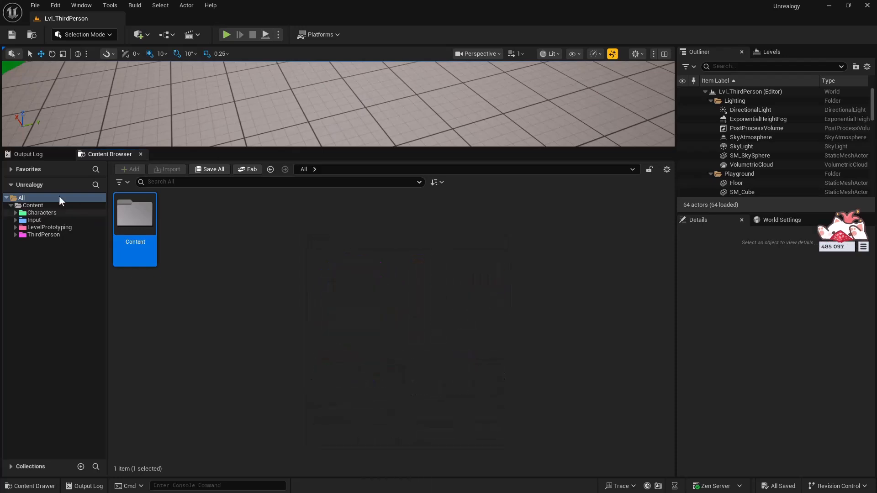
Step: Set the root All folder to the existing gray color and check it by viewing the Content and All folders
{"action": "right_click", "coordinate": [33, 195]}
{"action": "mouse_move", "coordinate": [114, 225]}
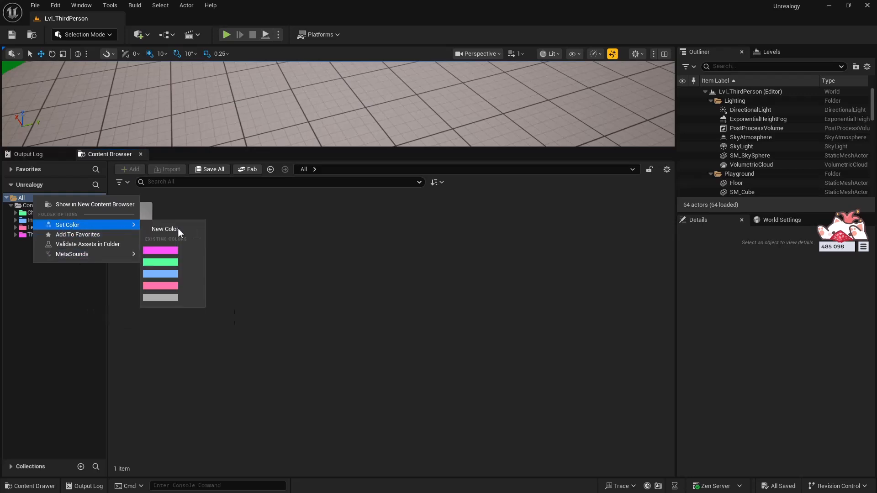
{"action": "left_click", "coordinate": [159, 298]}
{"action": "left_click", "coordinate": [31, 206]}
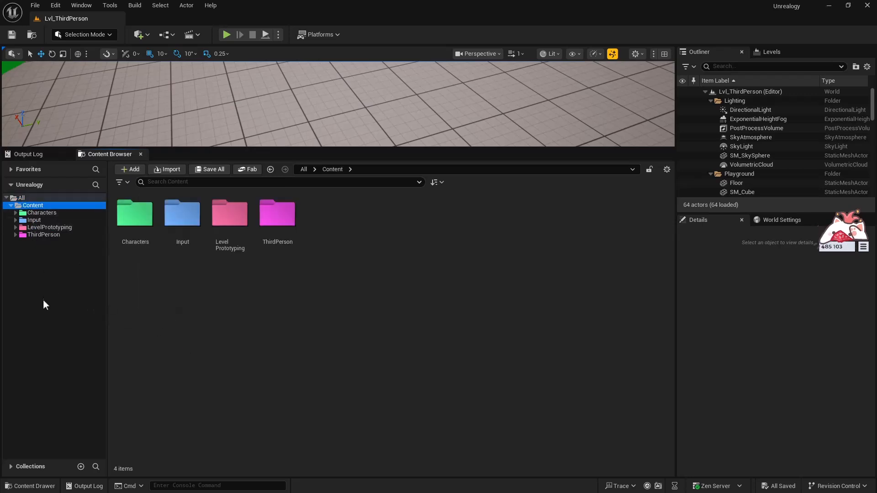
{"action": "left_click", "coordinate": [28, 197]}
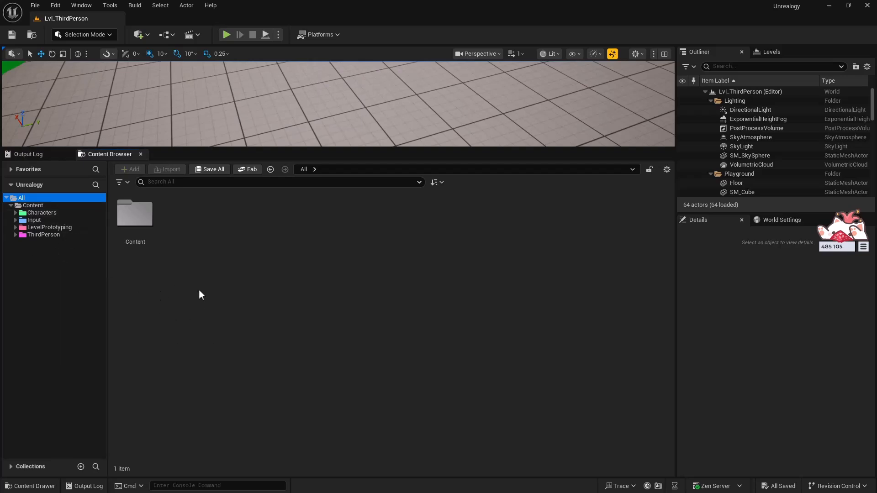
{"action": "left_click", "coordinate": [207, 303]}
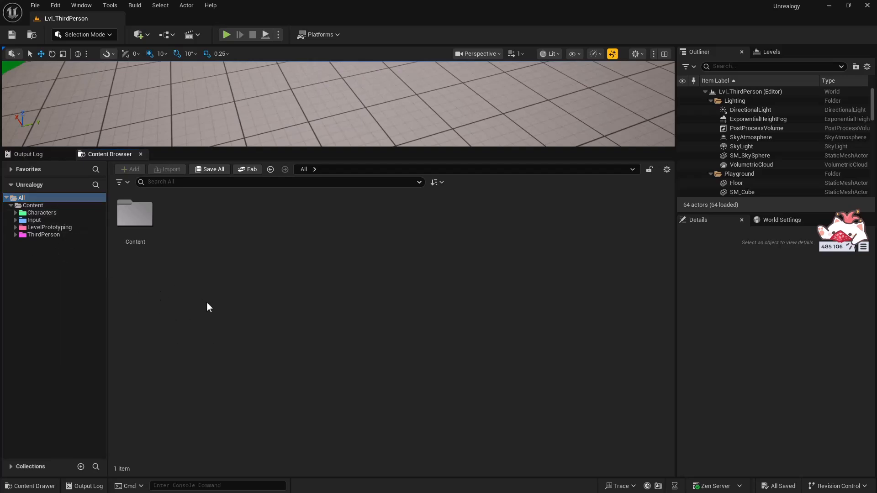